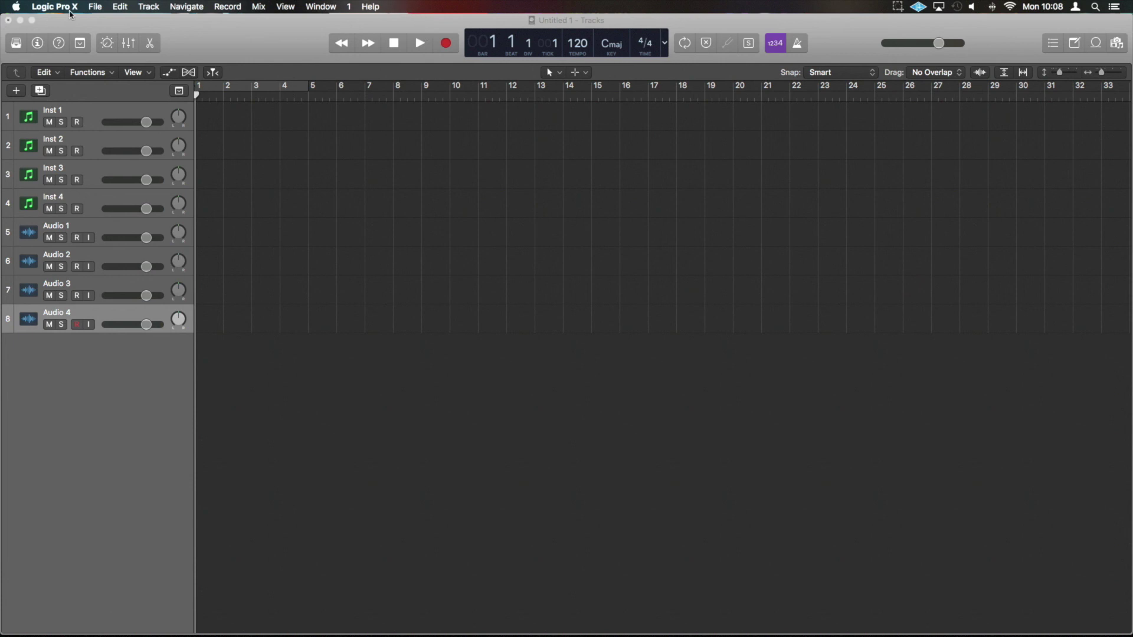
Open Audio preferences on the Devices tab and view the Output Device list (CaptoDevice, 256-sample buffer).
click(54, 7)
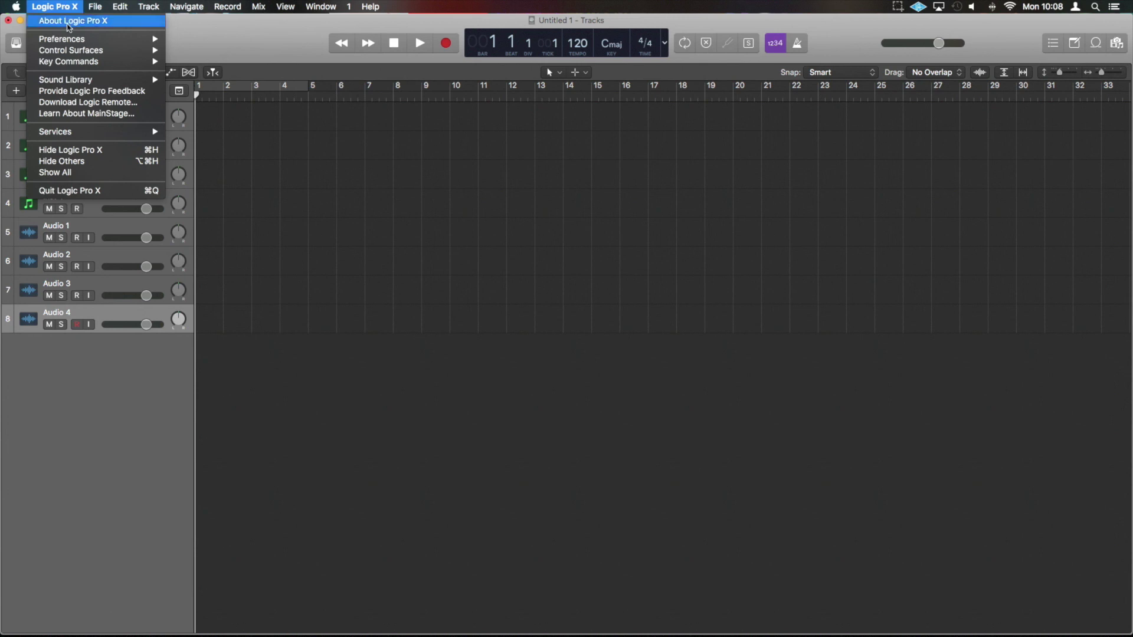
mouse_move(71, 40)
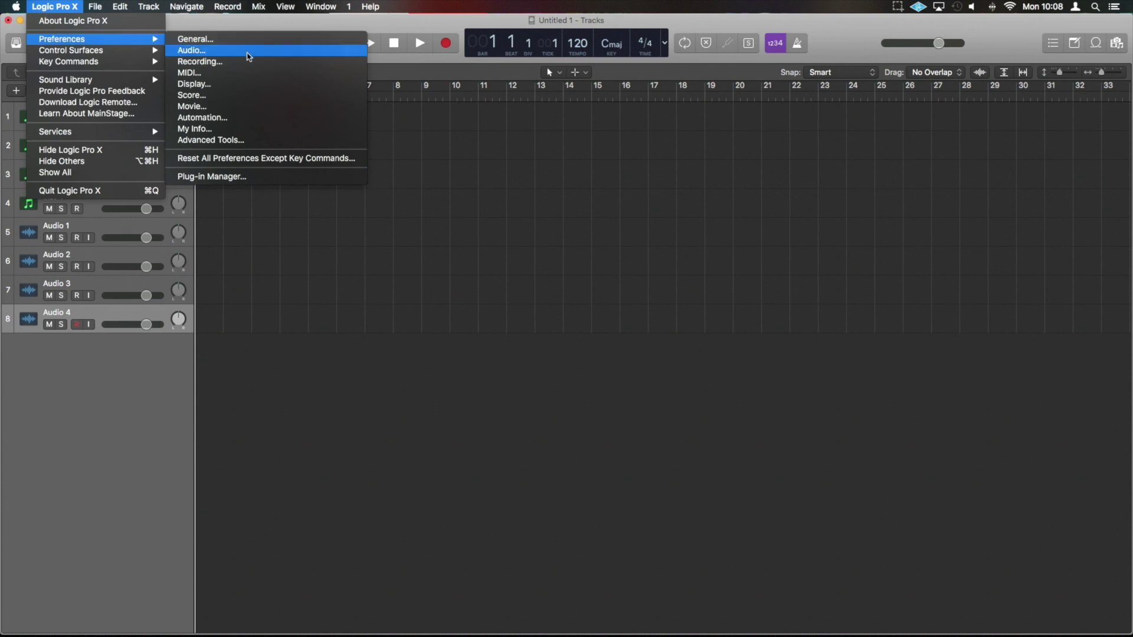
click(247, 52)
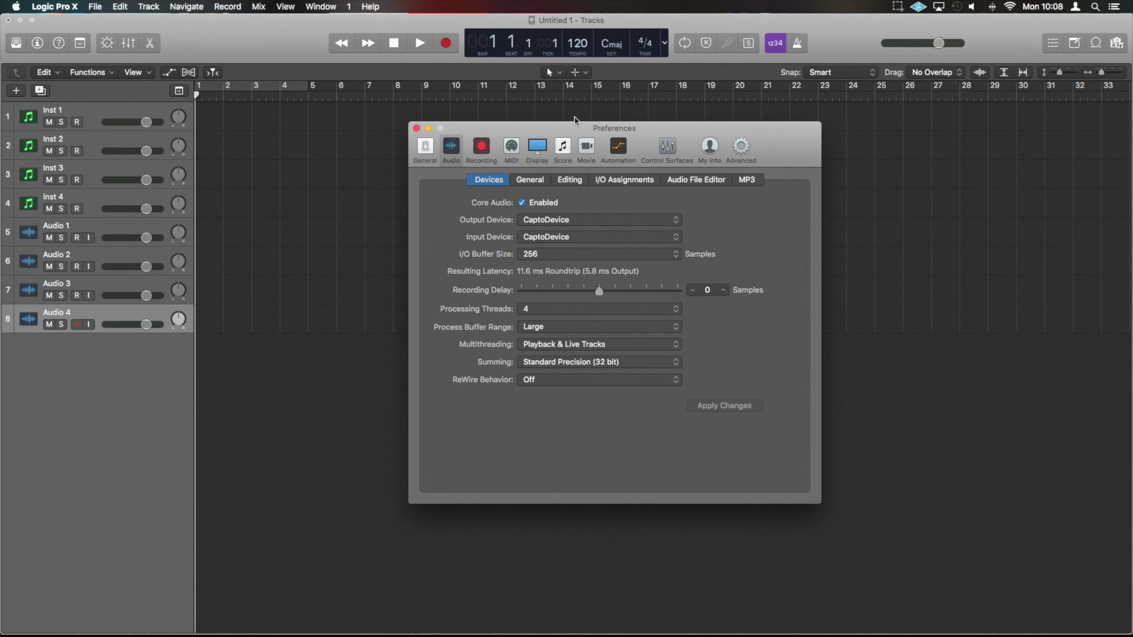
click(66, 7)
mouse_move(69, 40)
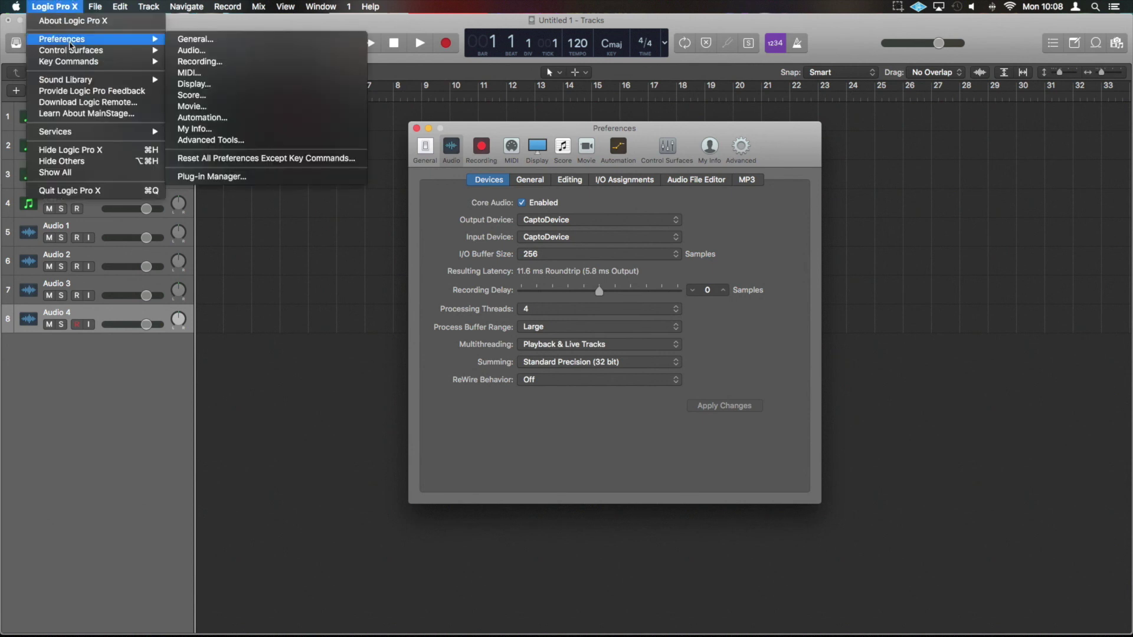
click(712, 27)
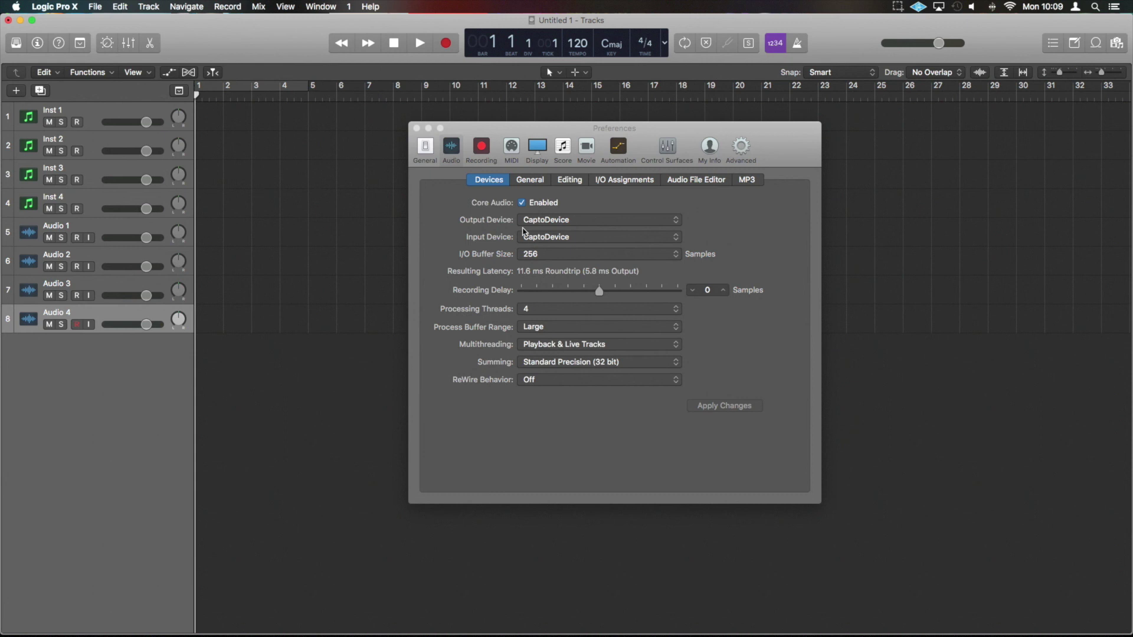
click(568, 221)
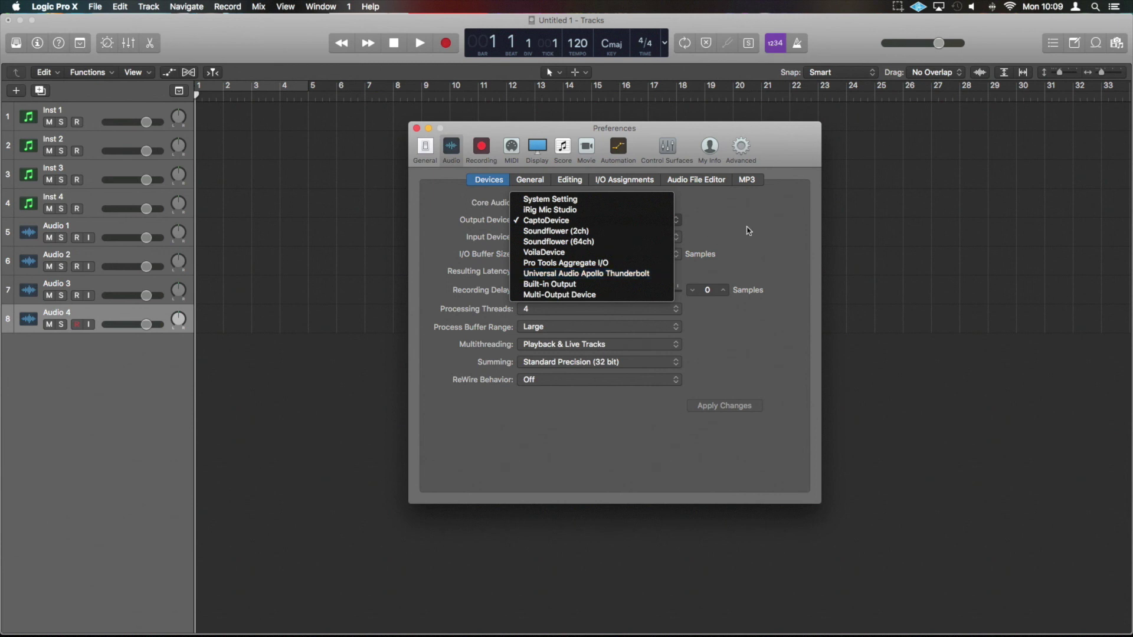
click(507, 238)
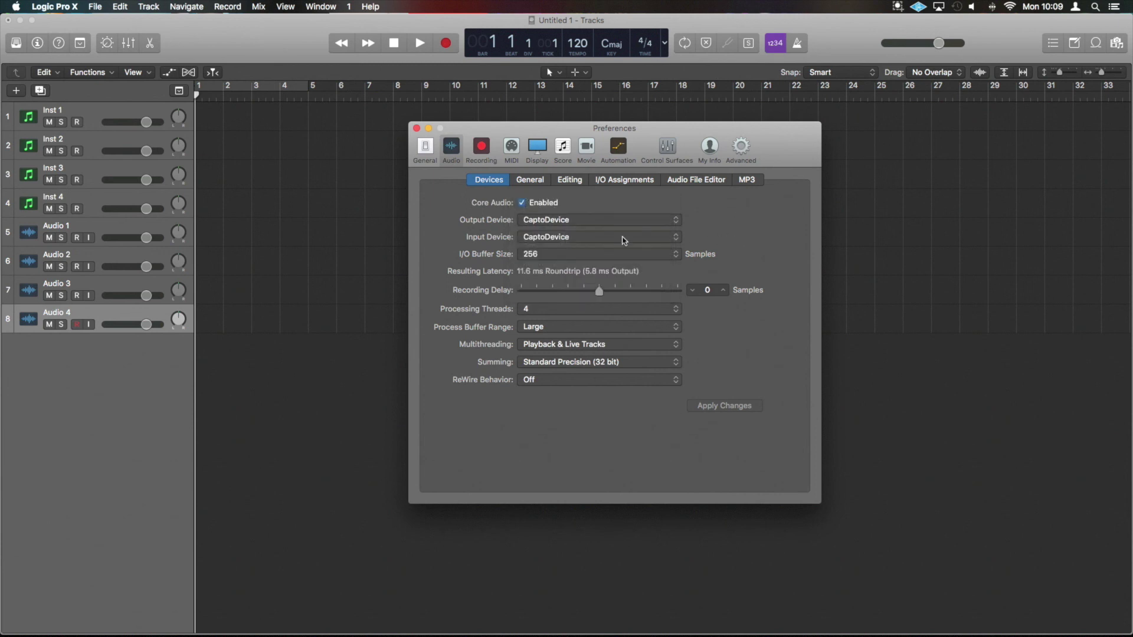
click(589, 237)
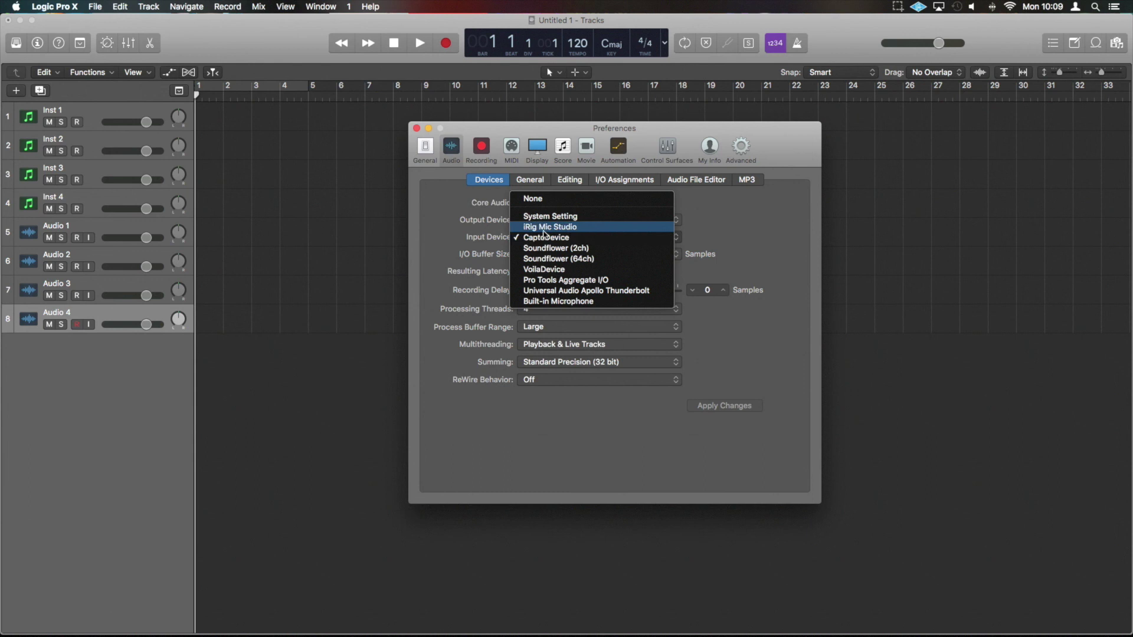
click(788, 221)
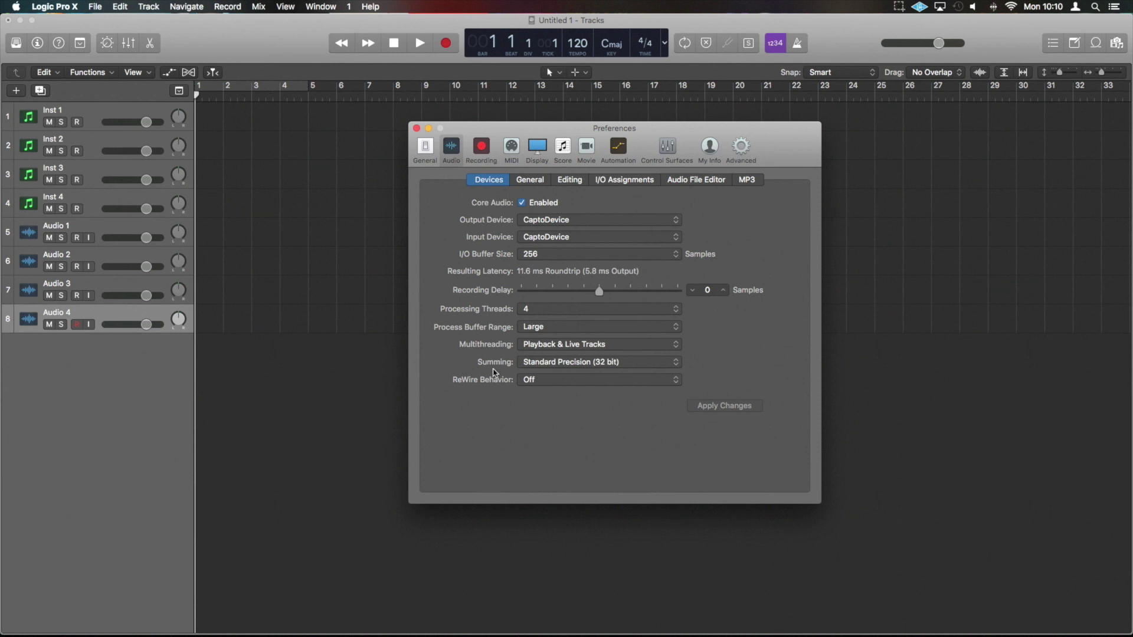
click(596, 364)
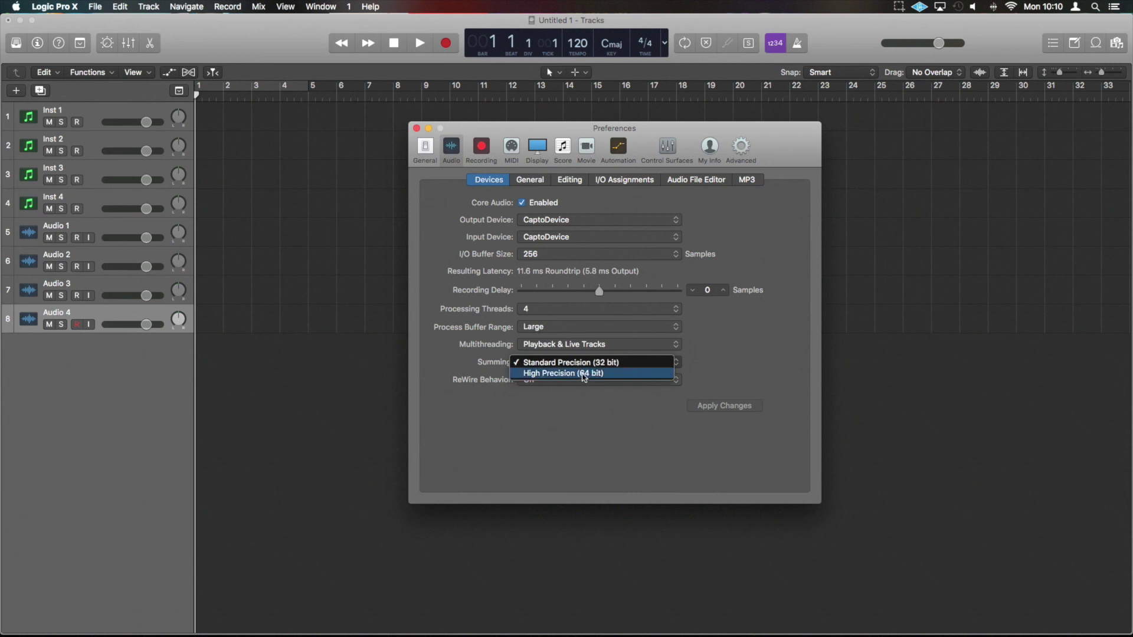
click(704, 368)
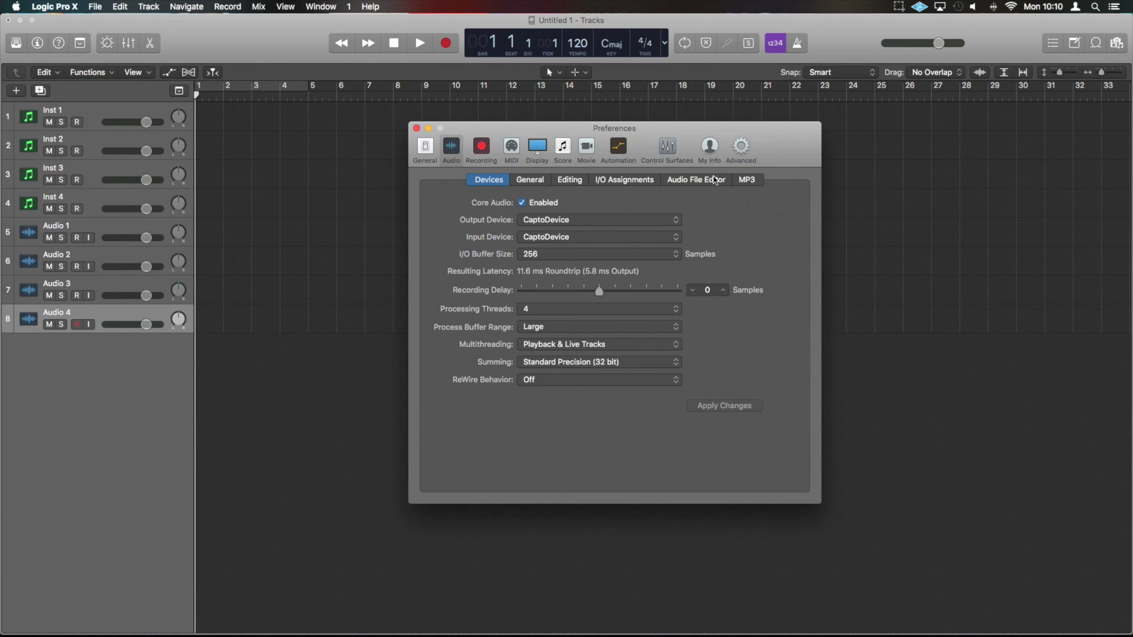
Browse the Recording, Audio and Advanced preference panes, then close the Preferences window.
click(481, 149)
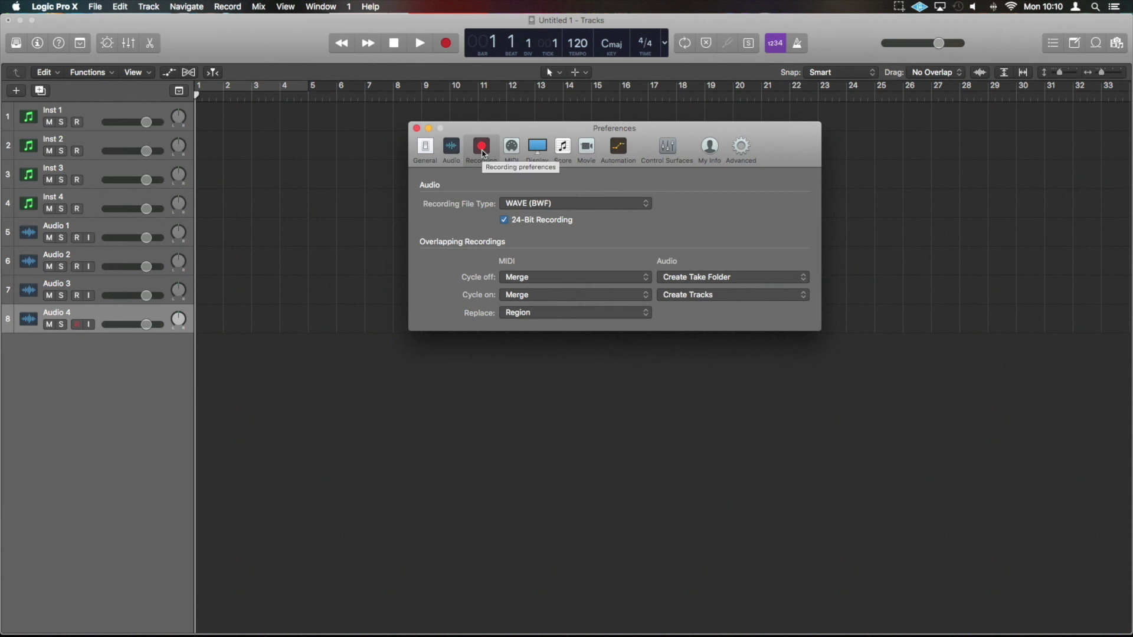
click(449, 157)
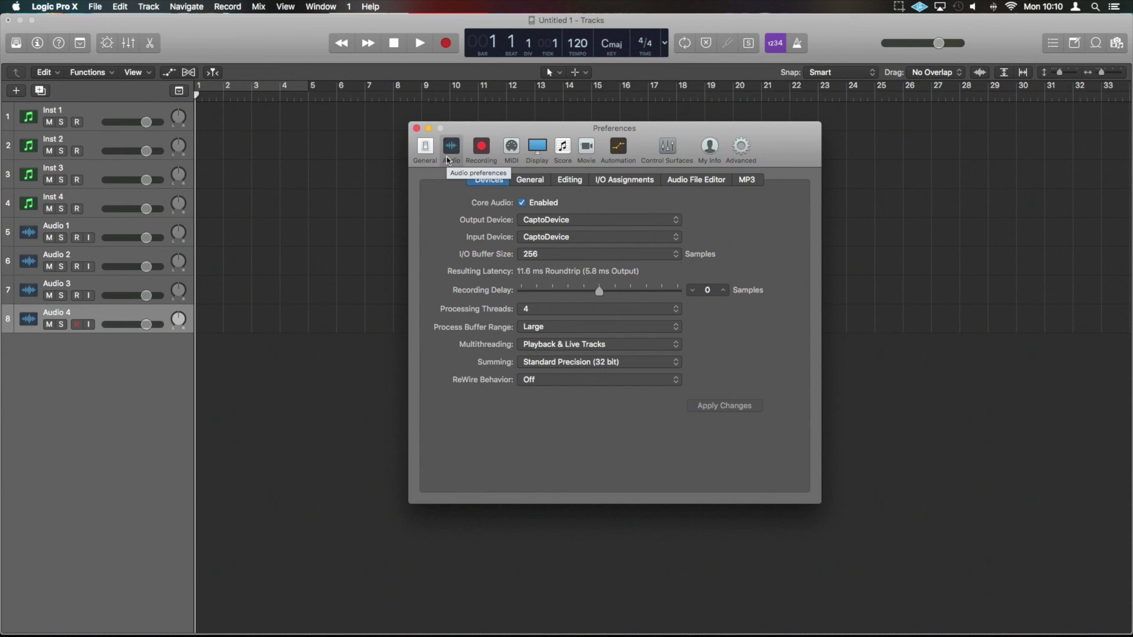
click(741, 153)
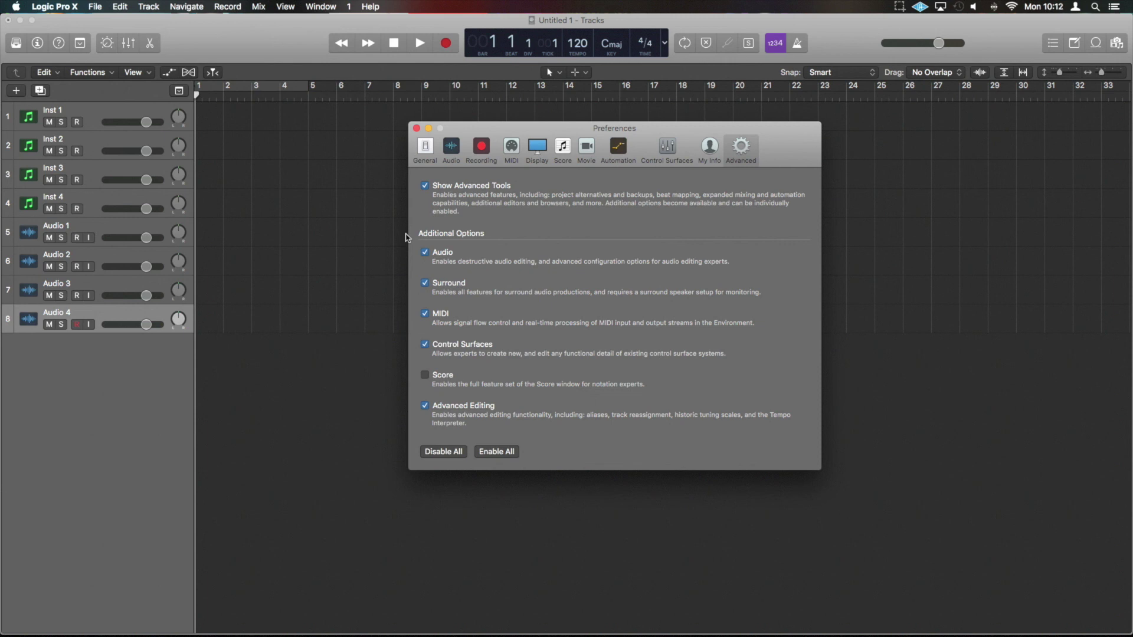
key(super+w)
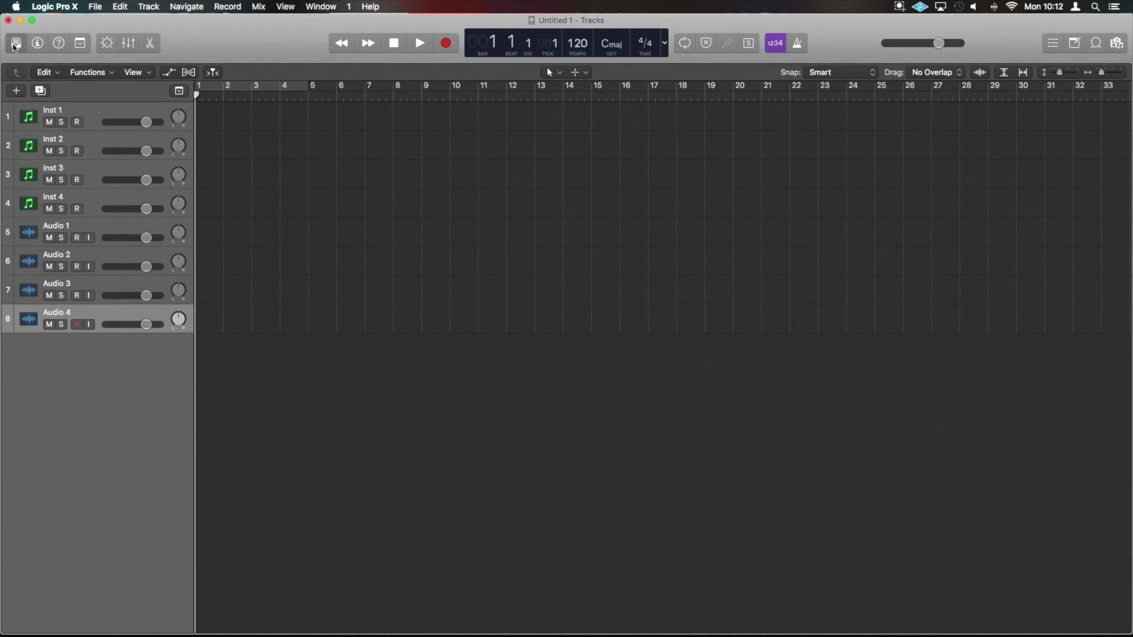
click(15, 44)
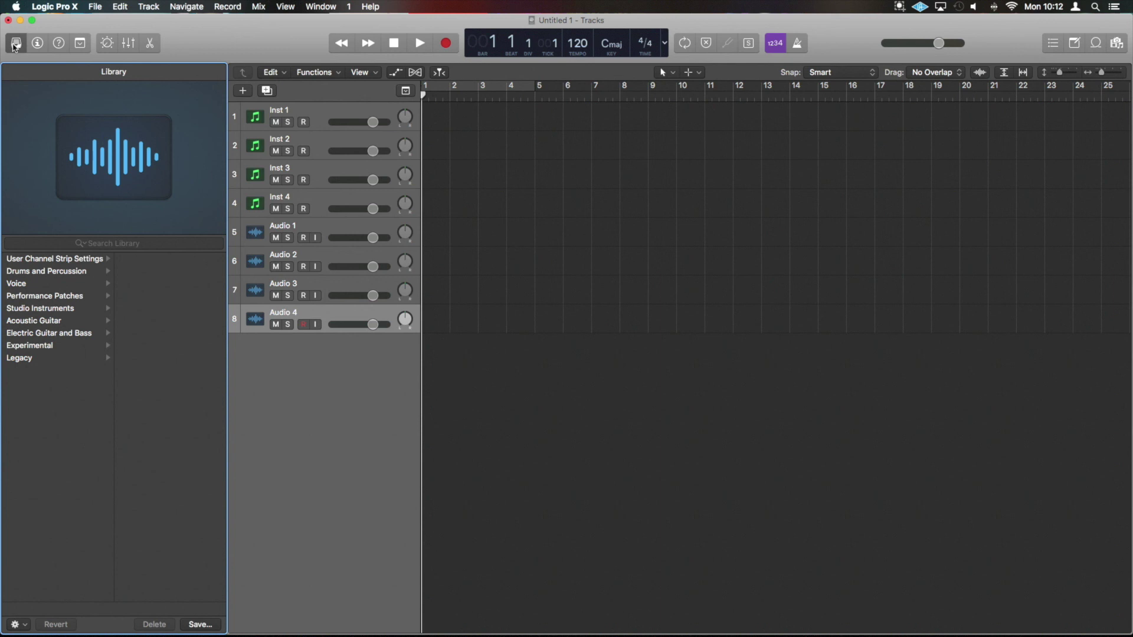
click(15, 44)
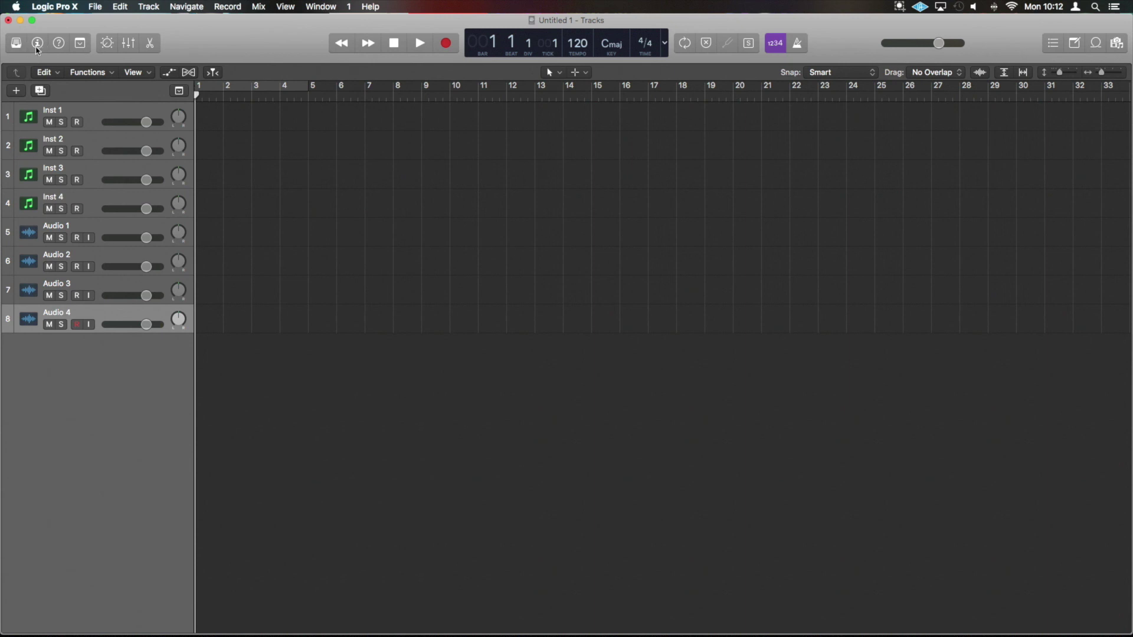
Show the Inspector and select tracks Audio 3, Audio 2 and Audio 4.
click(36, 44)
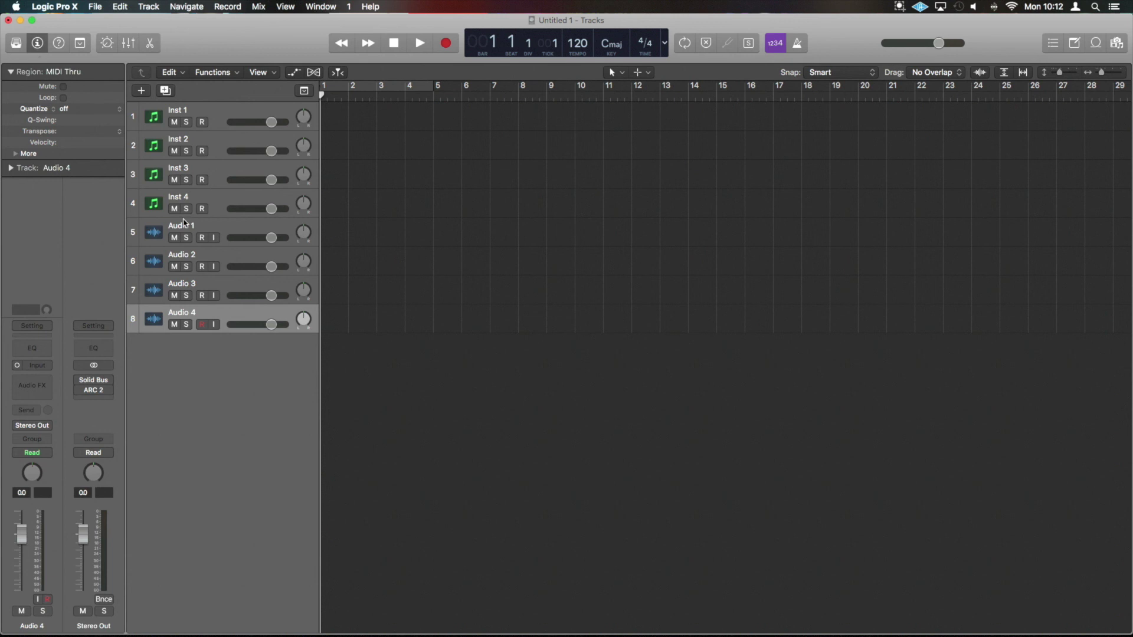
click(235, 285)
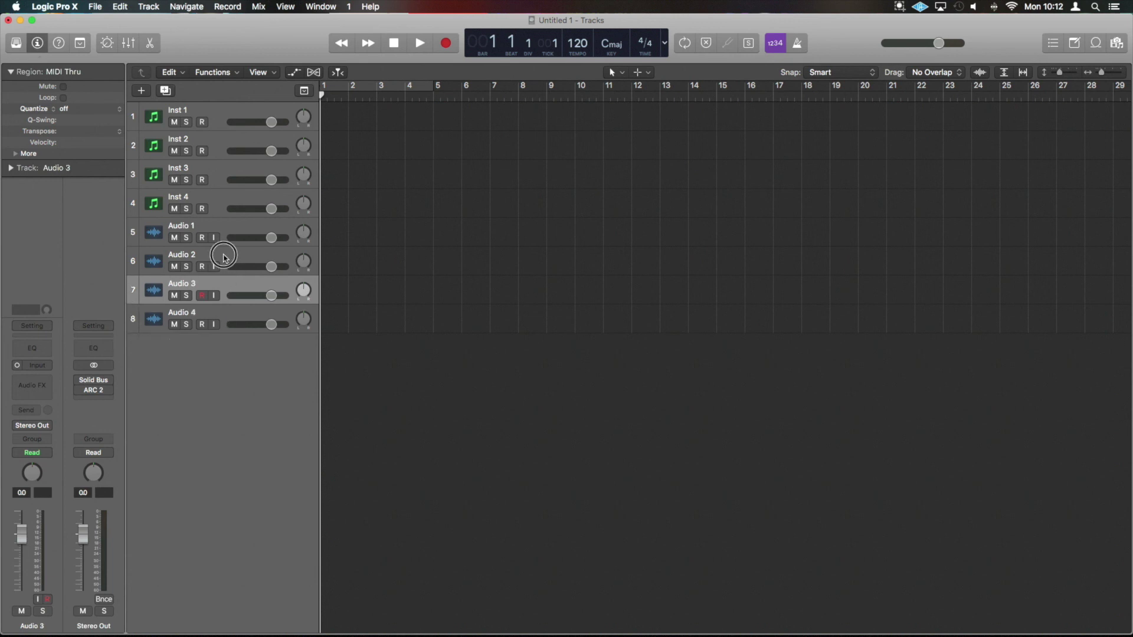
click(225, 258)
click(226, 313)
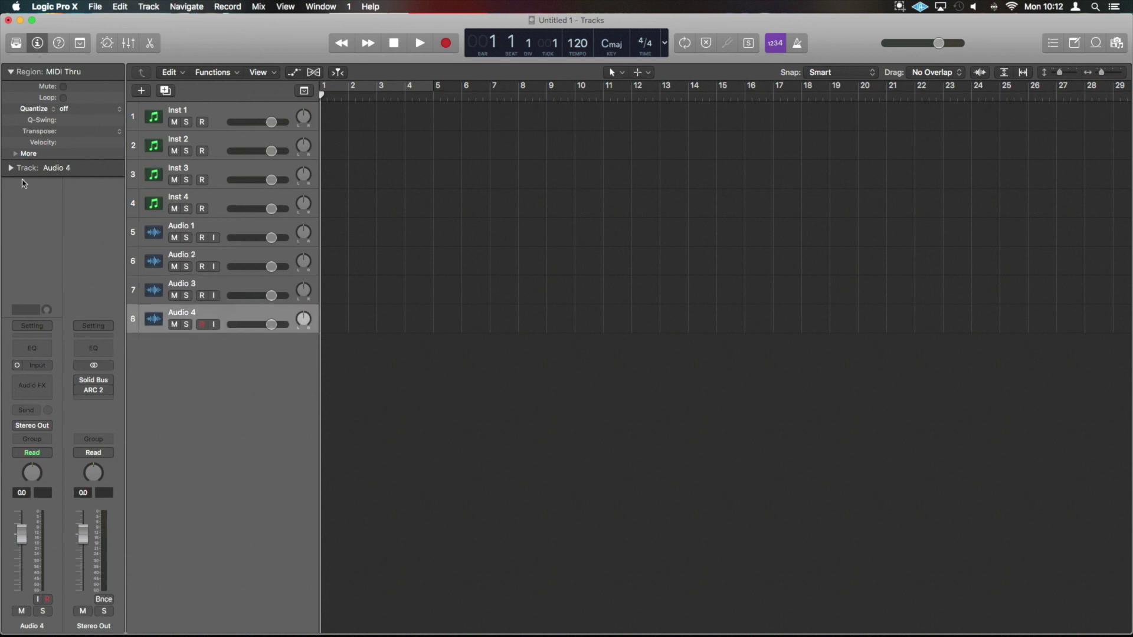
Expand and collapse the Track and Region Inspector sections, hide the Inspector, and open Quick Help.
click(11, 168)
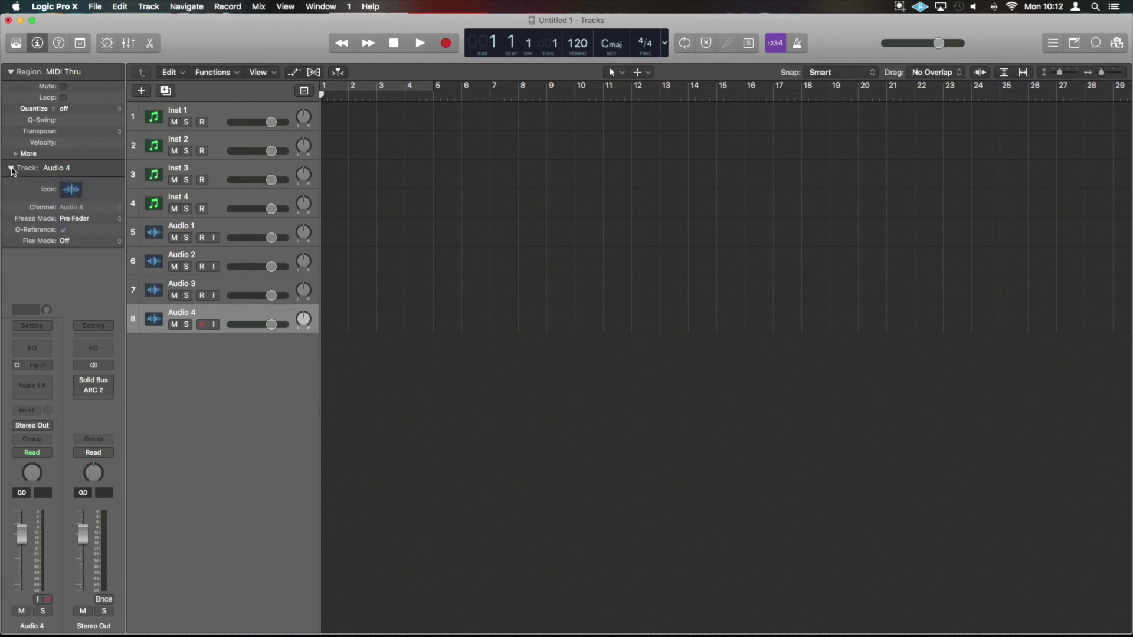
click(11, 168)
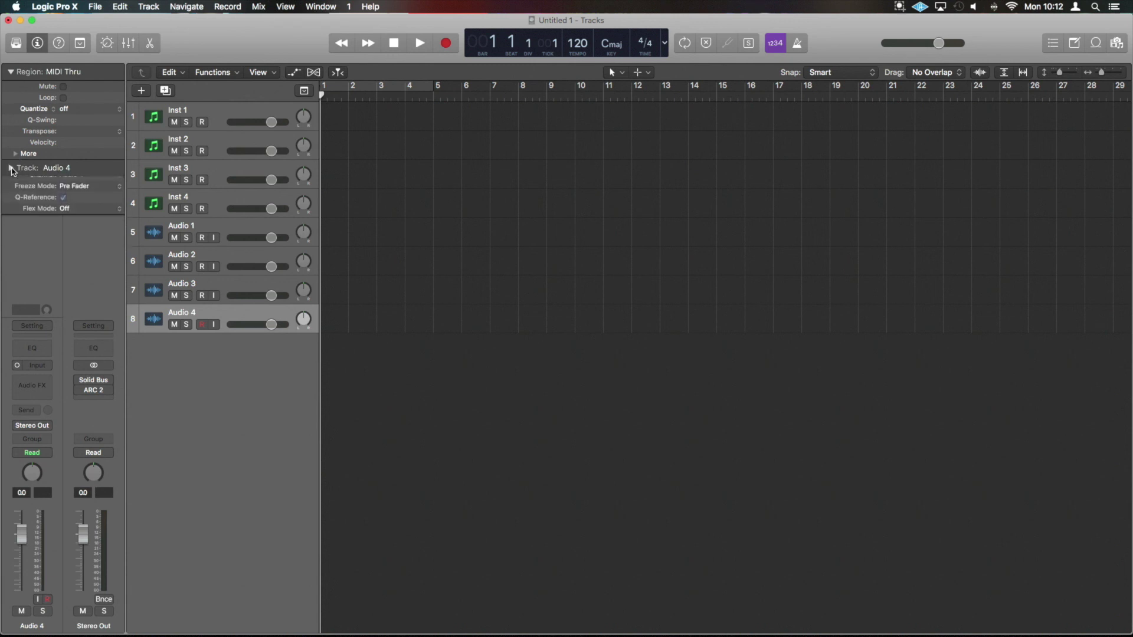
click(11, 72)
click(37, 44)
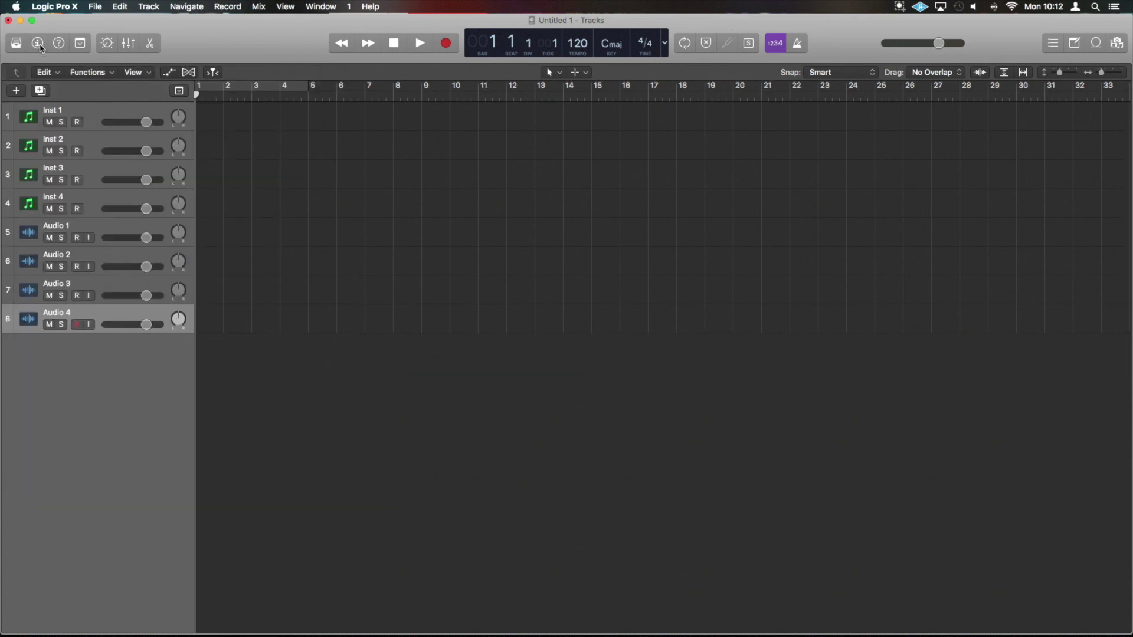
click(59, 43)
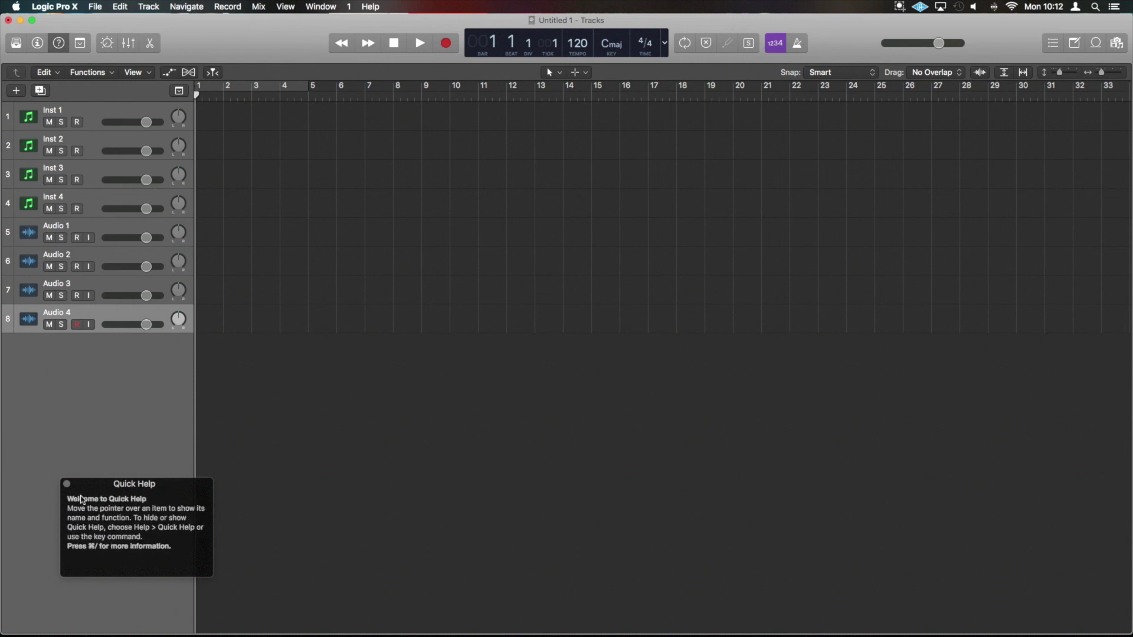
Close Quick Help, then show the Toolbar, open and close its Colors palette, and hide it again.
click(66, 484)
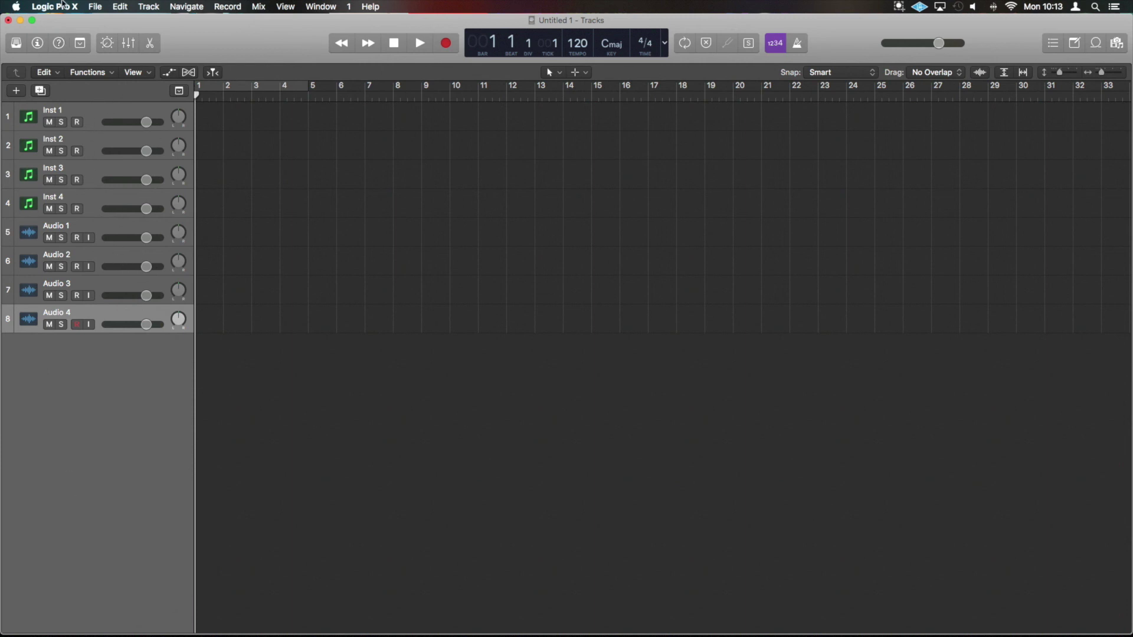
click(85, 48)
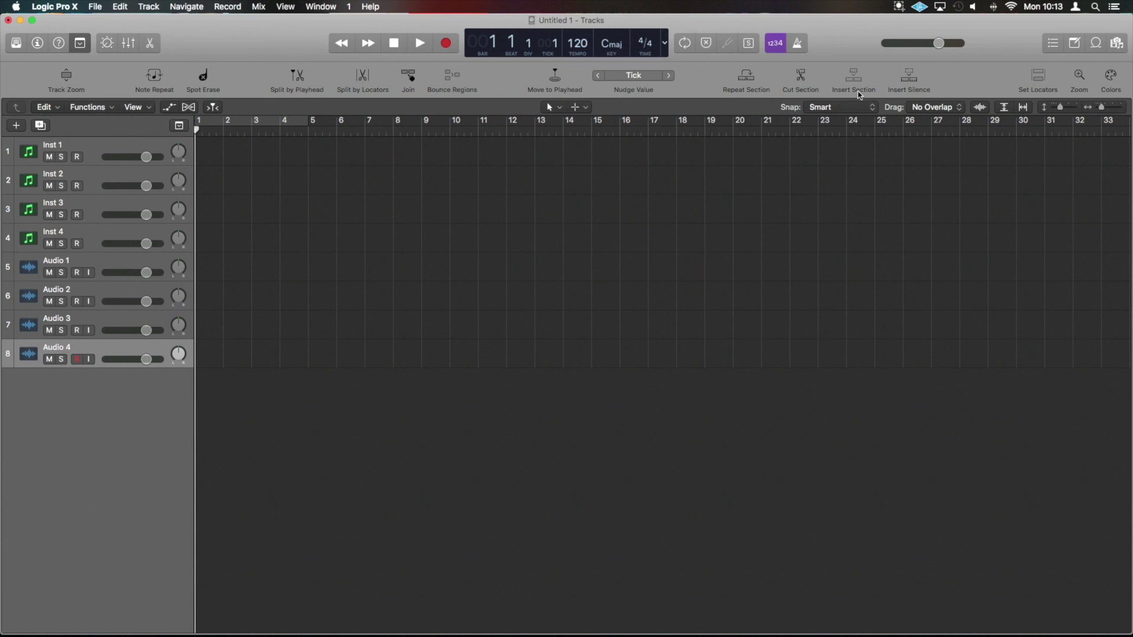
click(1116, 84)
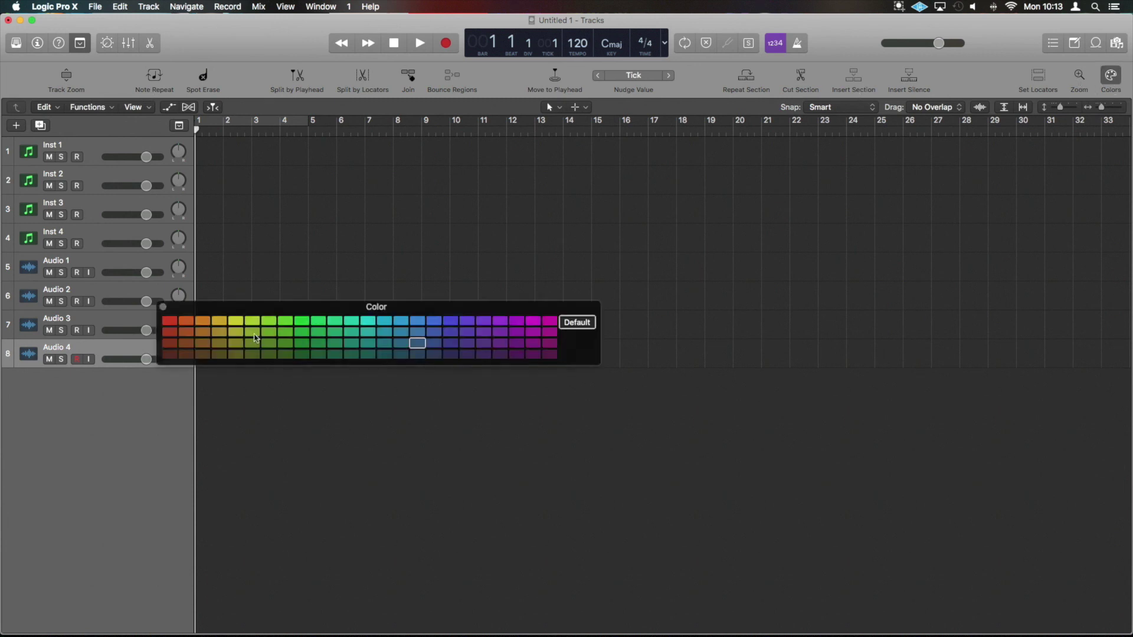
click(162, 307)
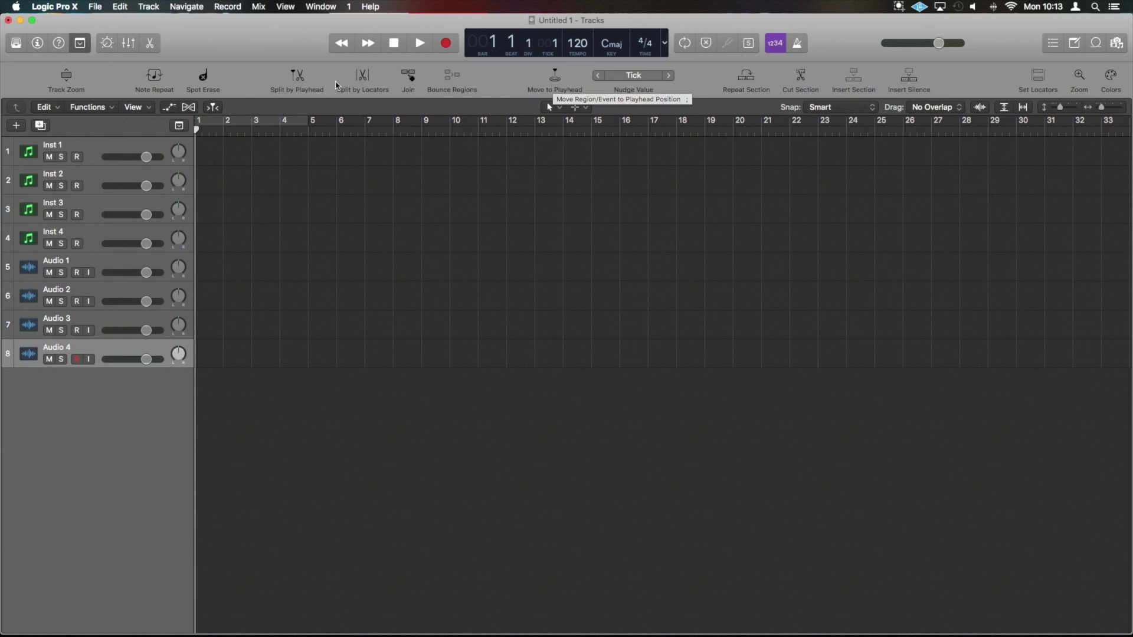
click(82, 48)
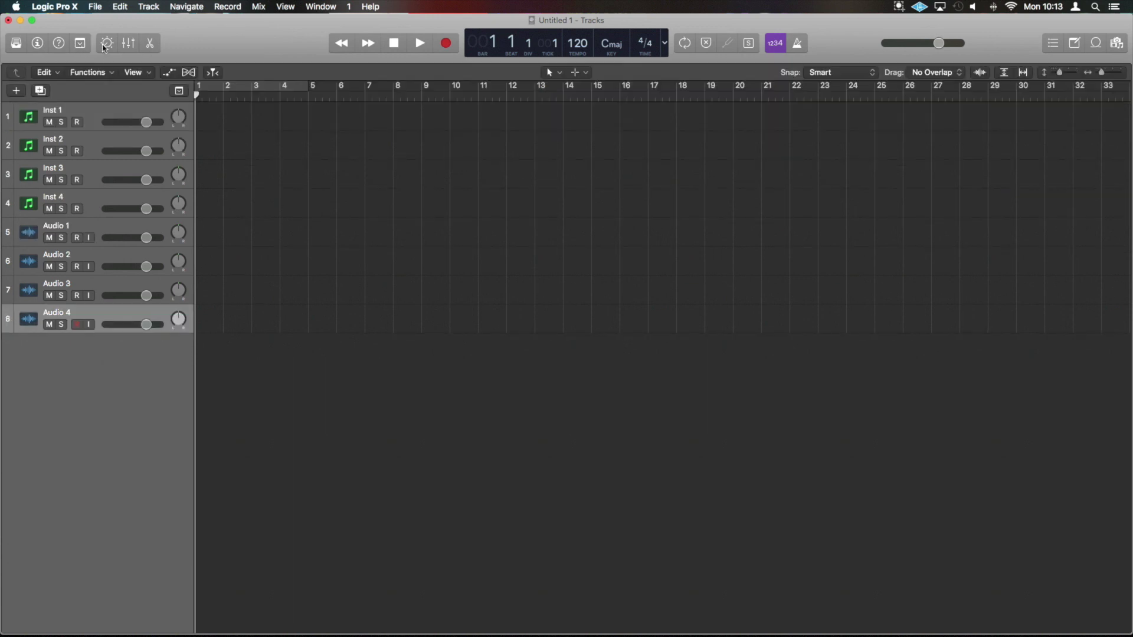
Show Smart Controls and start a new track, glancing at the Drummer genre list.
click(107, 44)
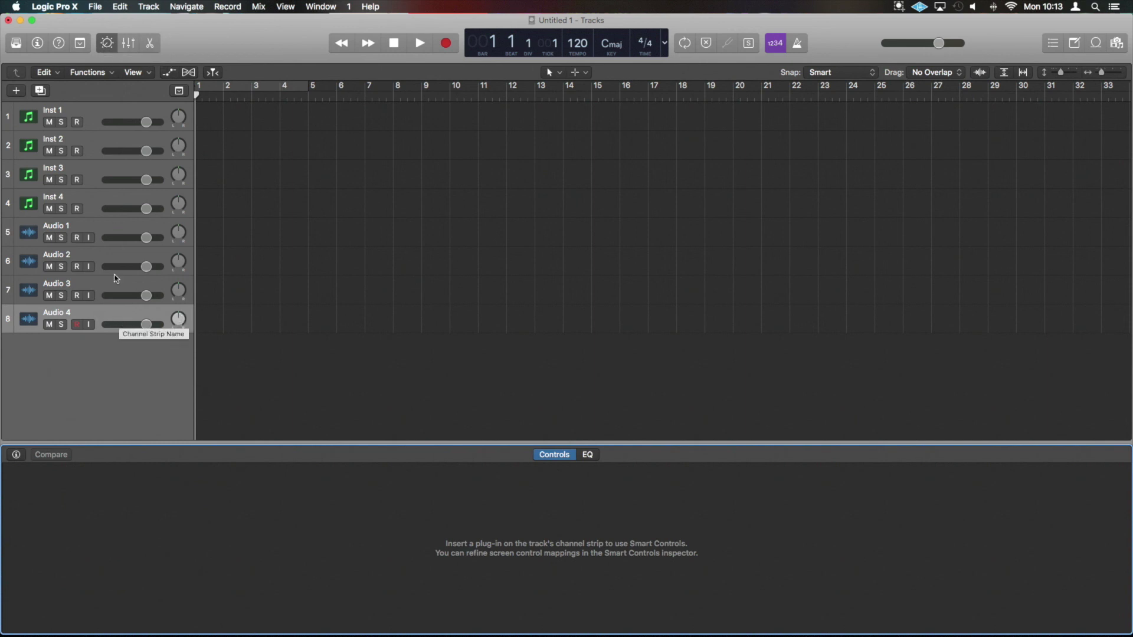
click(16, 92)
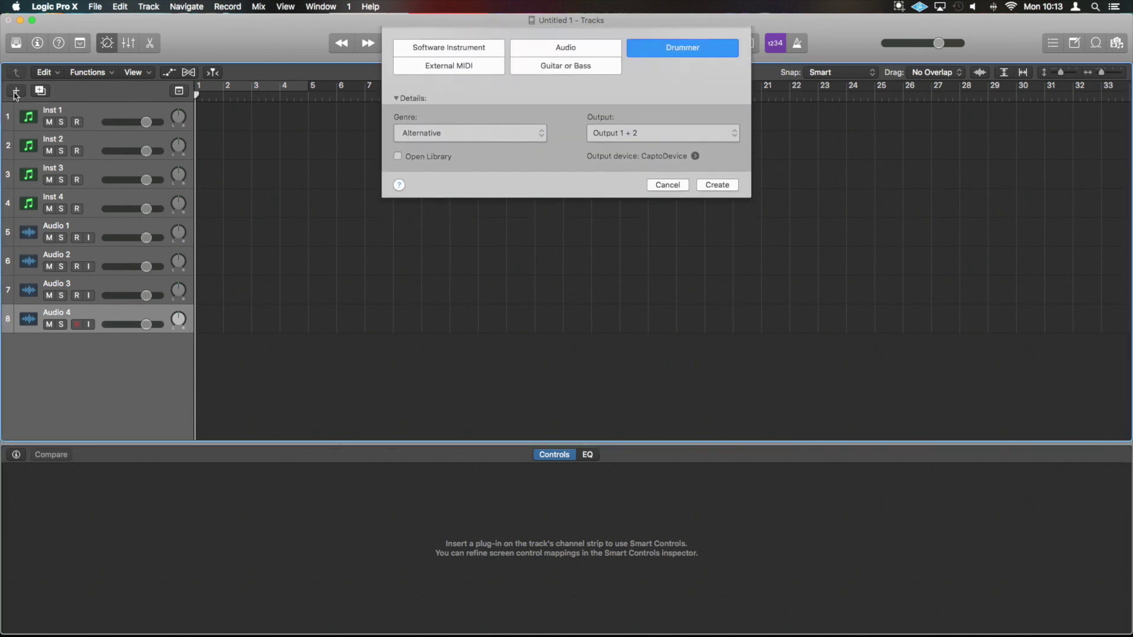
click(457, 145)
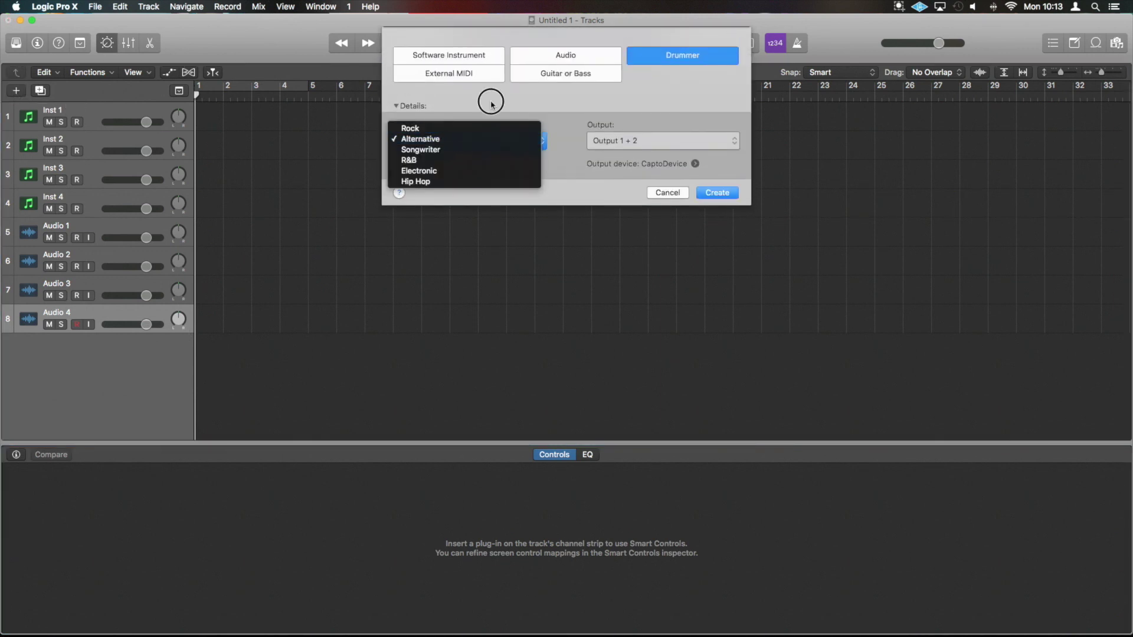
click(490, 99)
Choose Software Instrument with EFM1 (FM Synth) > Stereo as the instrument.
click(457, 55)
click(457, 141)
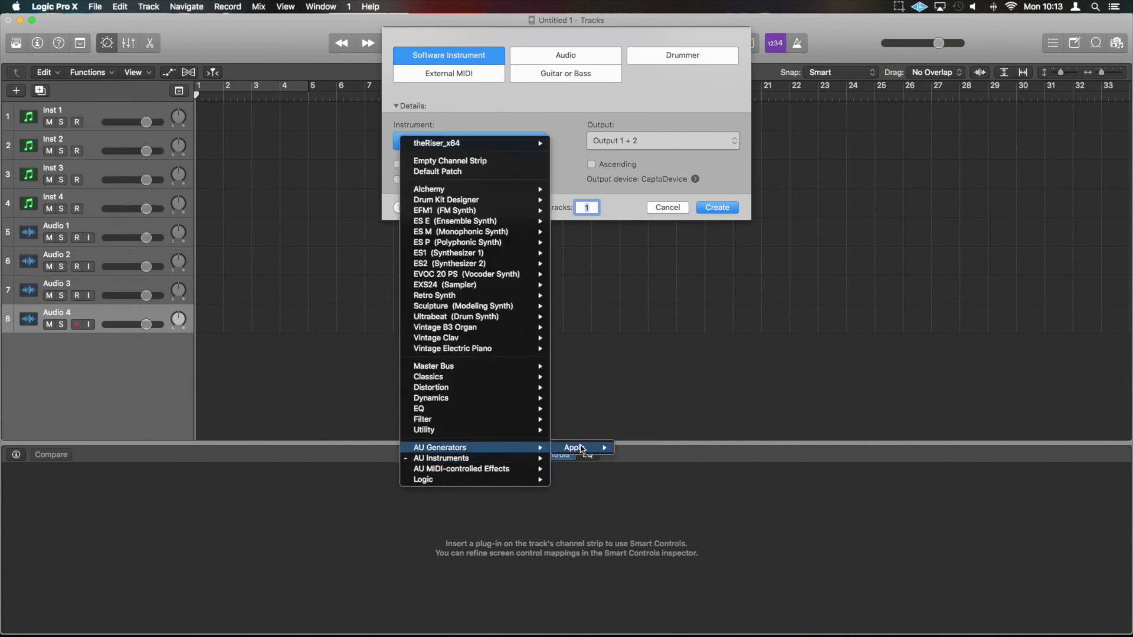
mouse_move(471, 458)
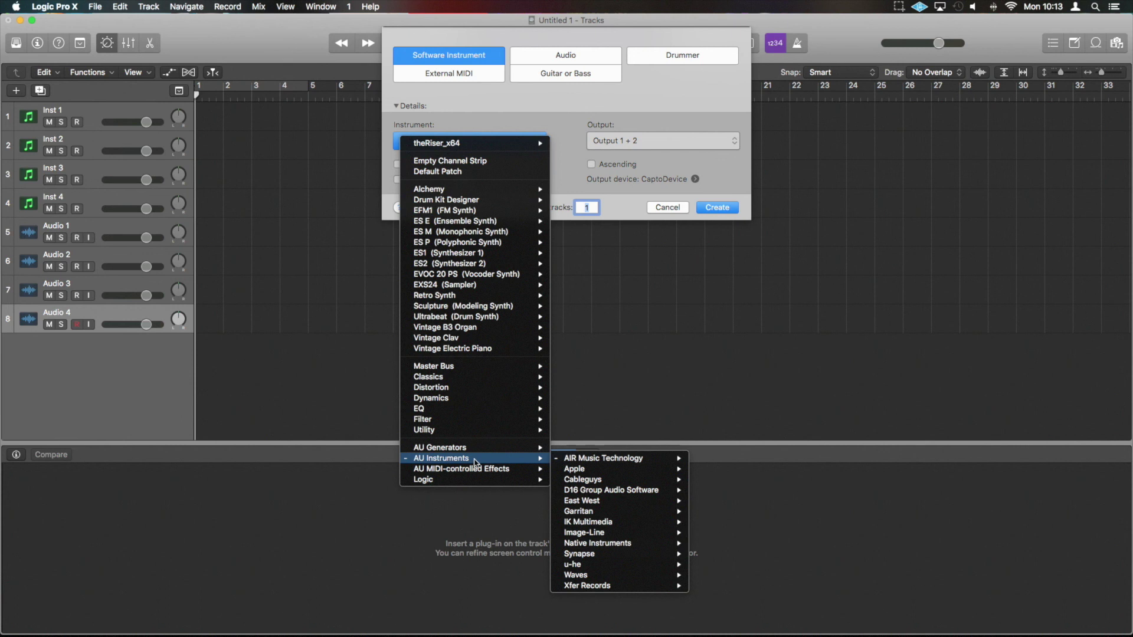
mouse_move(646, 469)
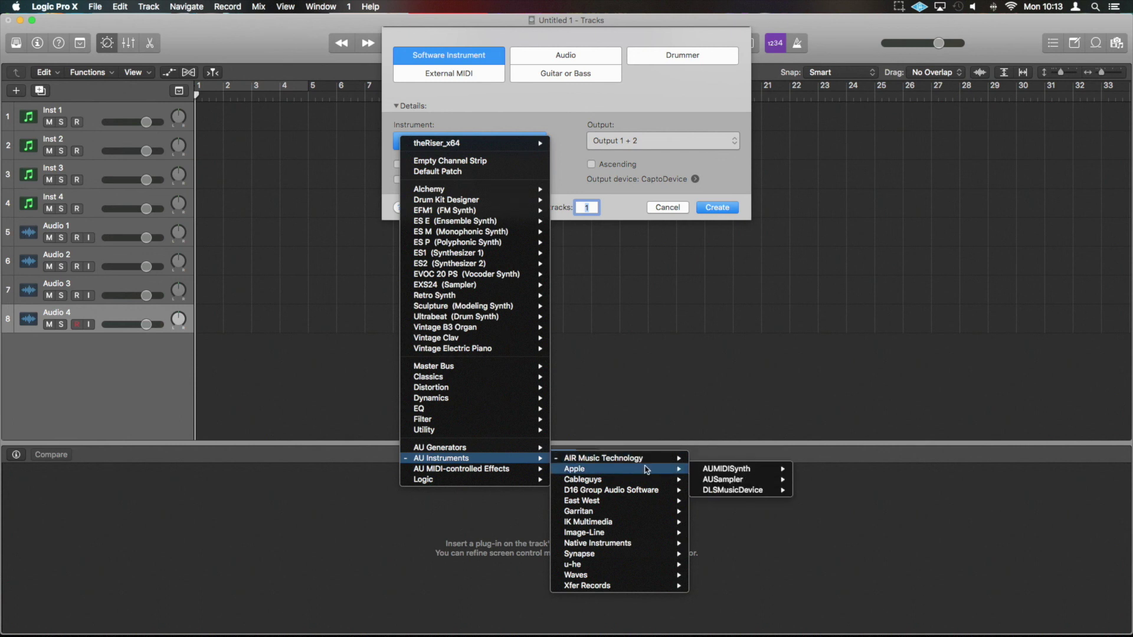
mouse_move(458, 194)
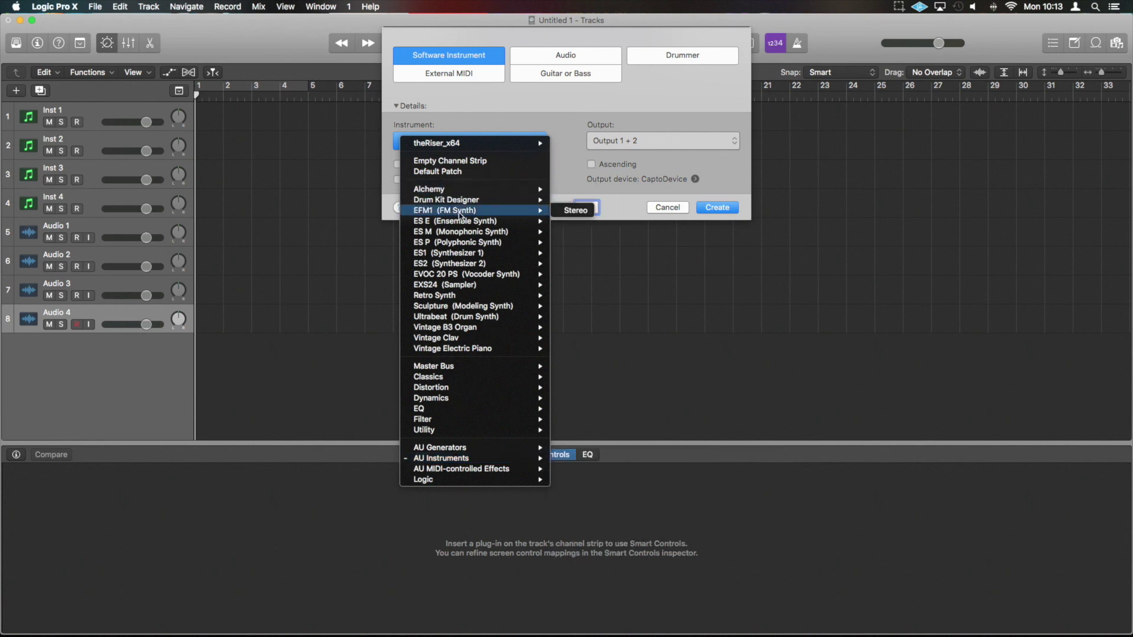
click(584, 211)
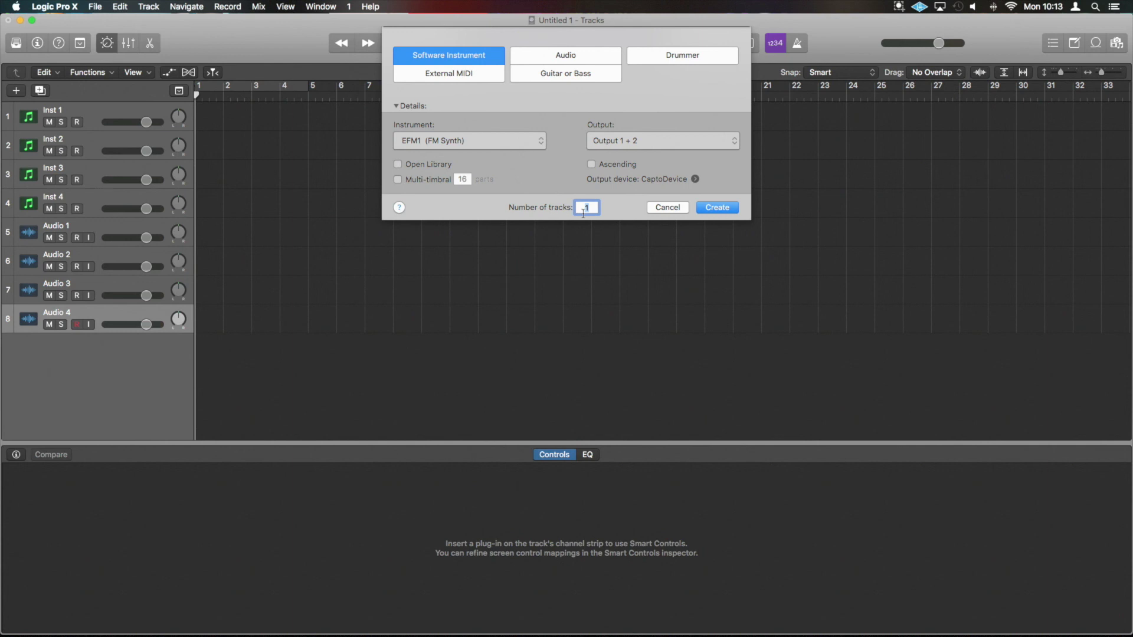
Create the EFM1 track Inst 5, adjust MOD SUSTAIN, view its EQ and Controls, then select Inst 5.
click(717, 208)
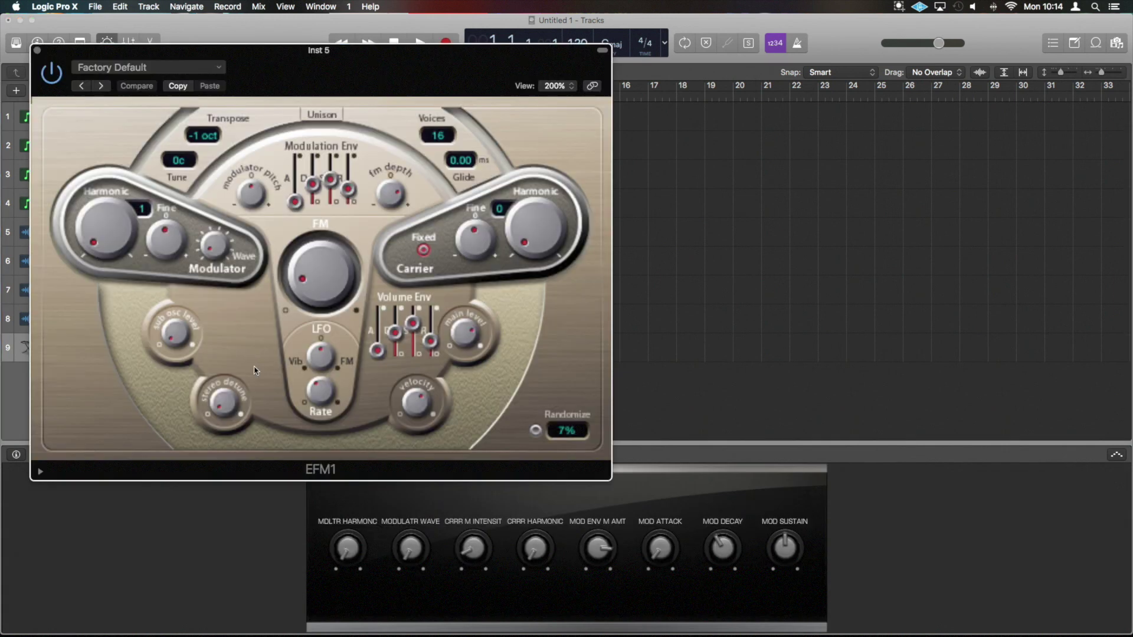
click(36, 50)
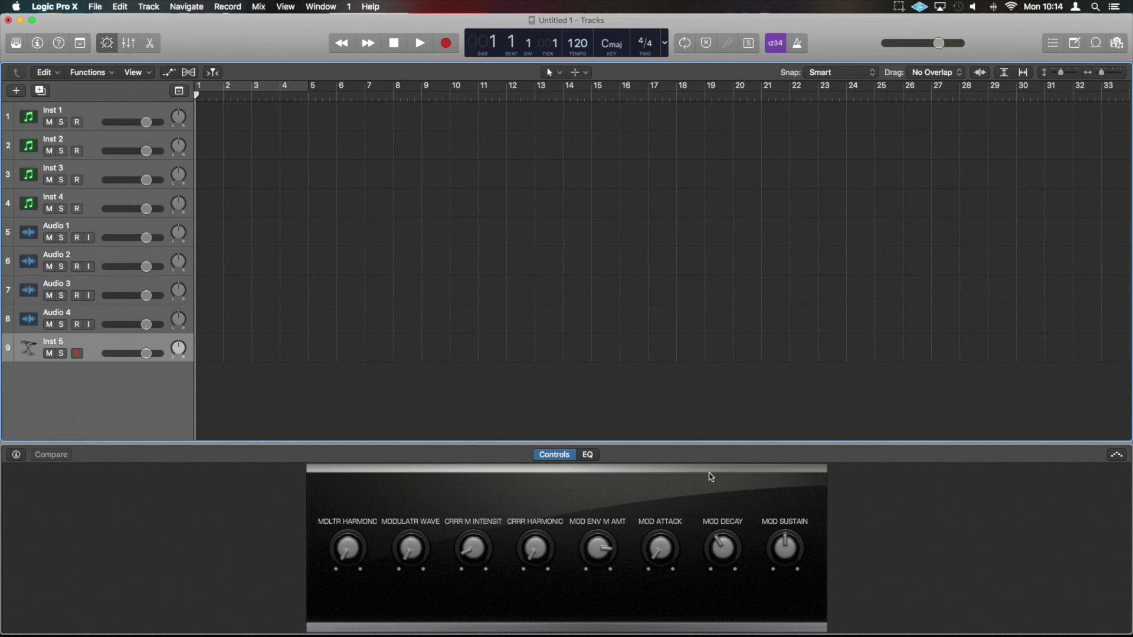
mouse_move(786, 545)
mouse_down()
mouse_move(791, 513)
mouse_move(779, 600)
mouse_move(790, 506)
mouse_move(788, 551)
mouse_up()
click(592, 458)
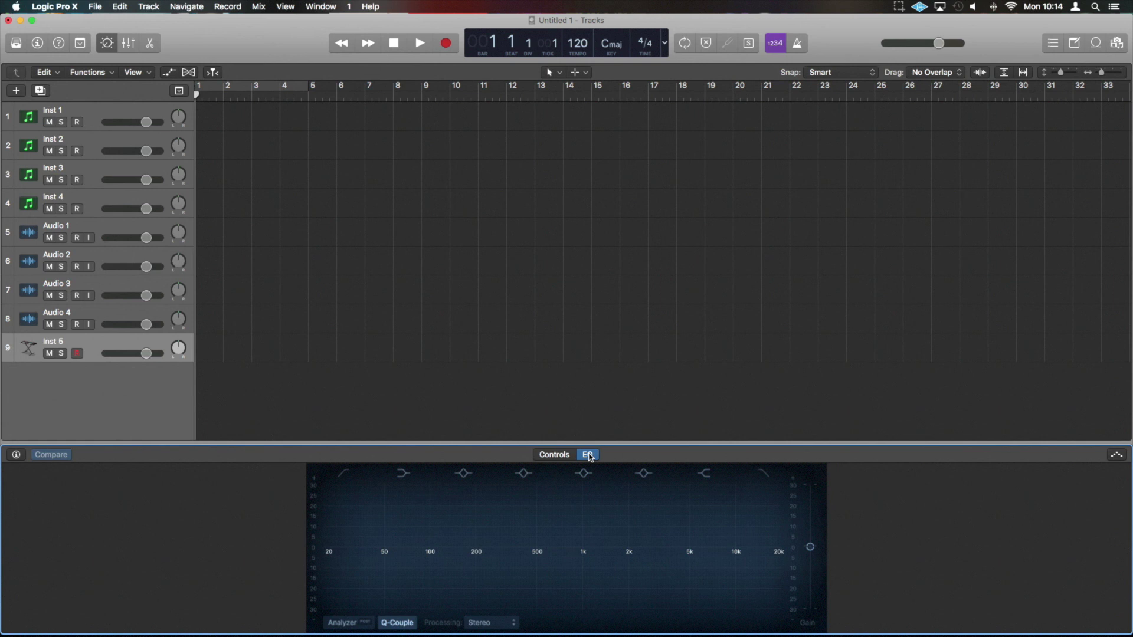
click(563, 454)
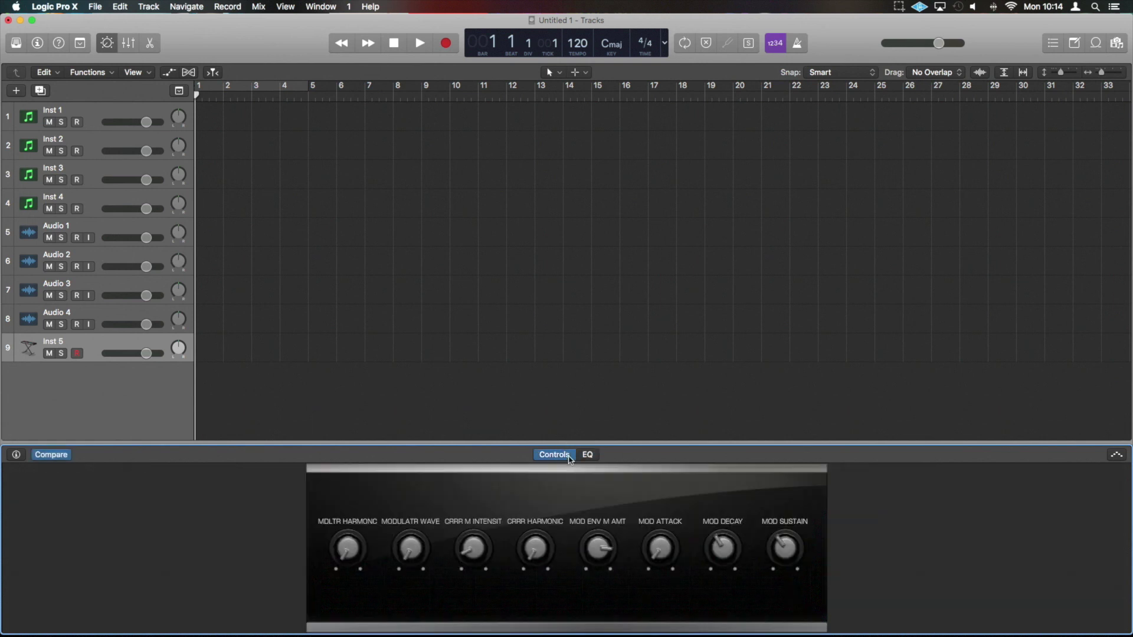
click(95, 348)
Delete the Inst 5 track, then open and close the Mixer and the Editors panel.
key(super+BackSpace)
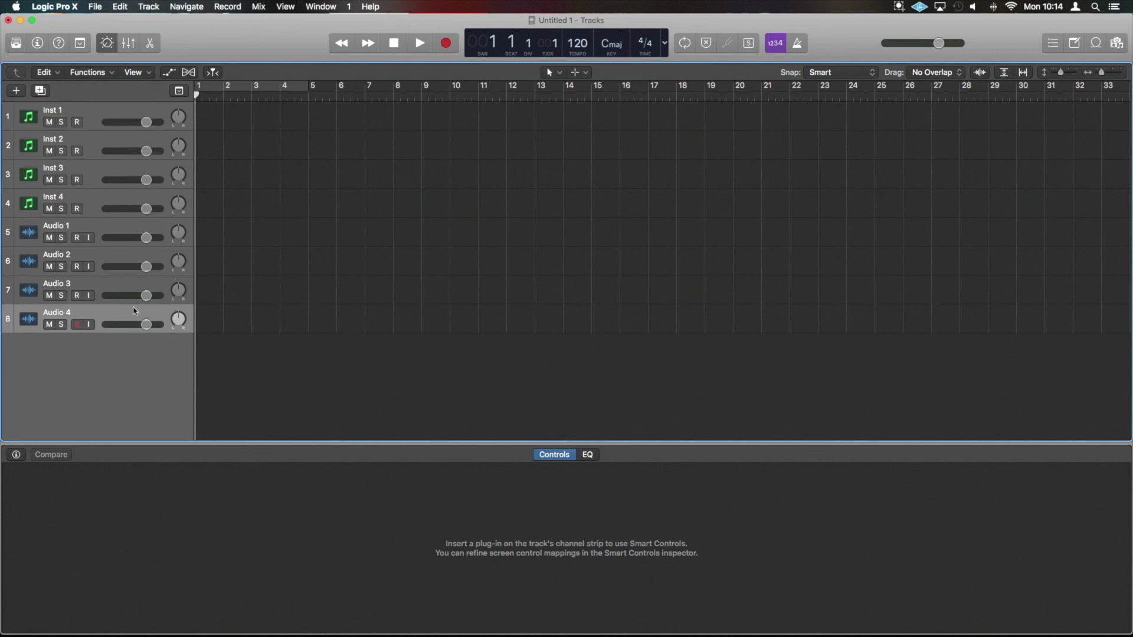
click(128, 43)
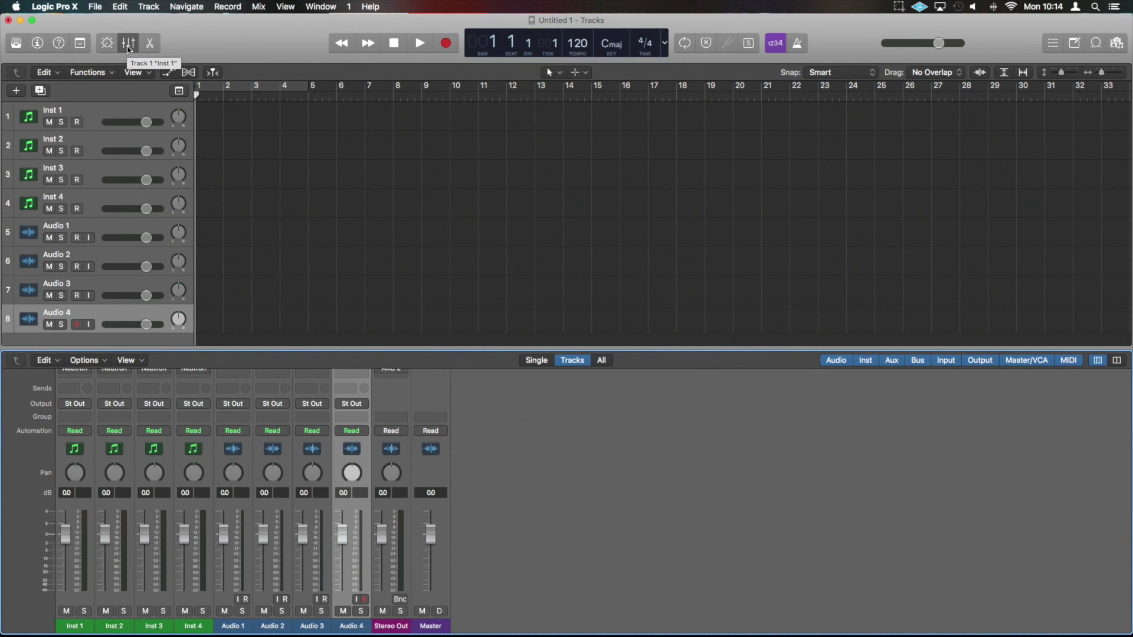
click(128, 44)
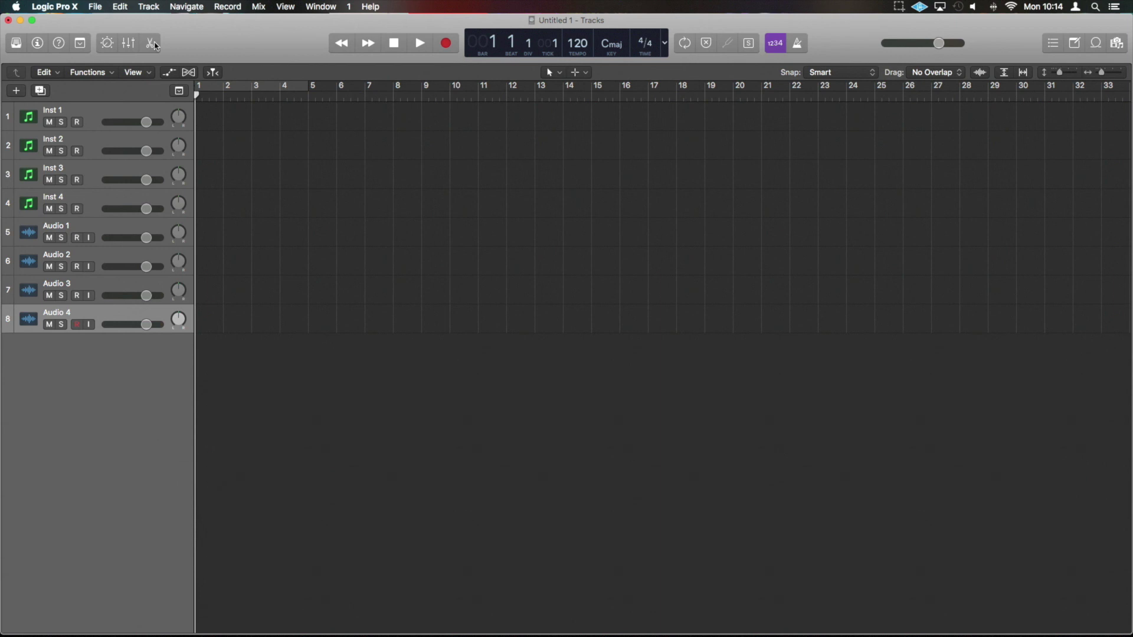
click(154, 46)
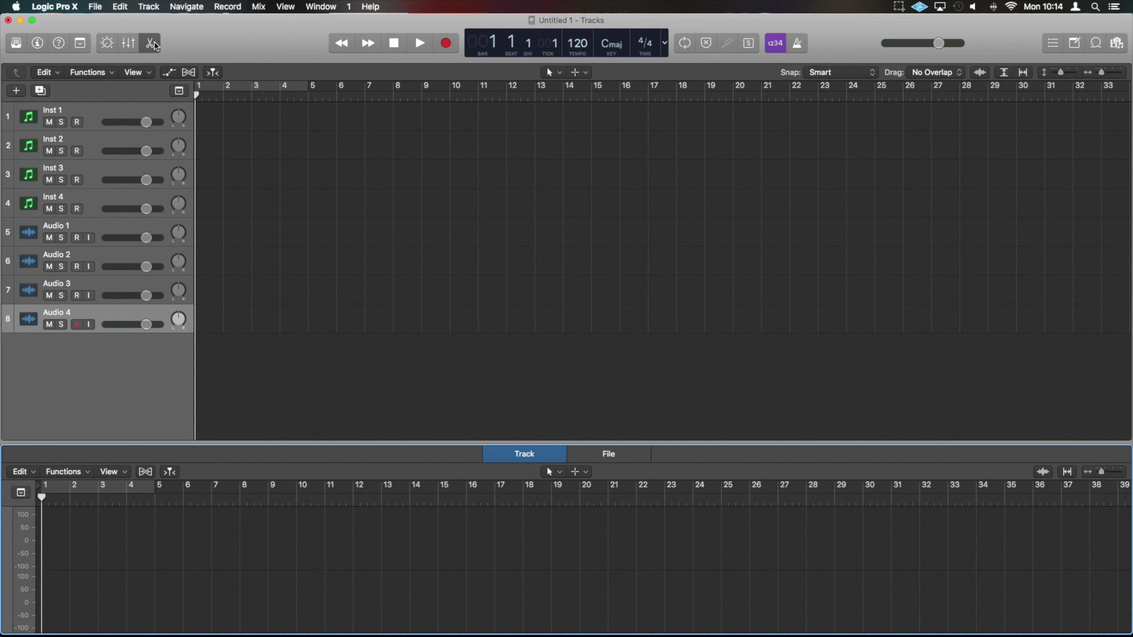
click(153, 43)
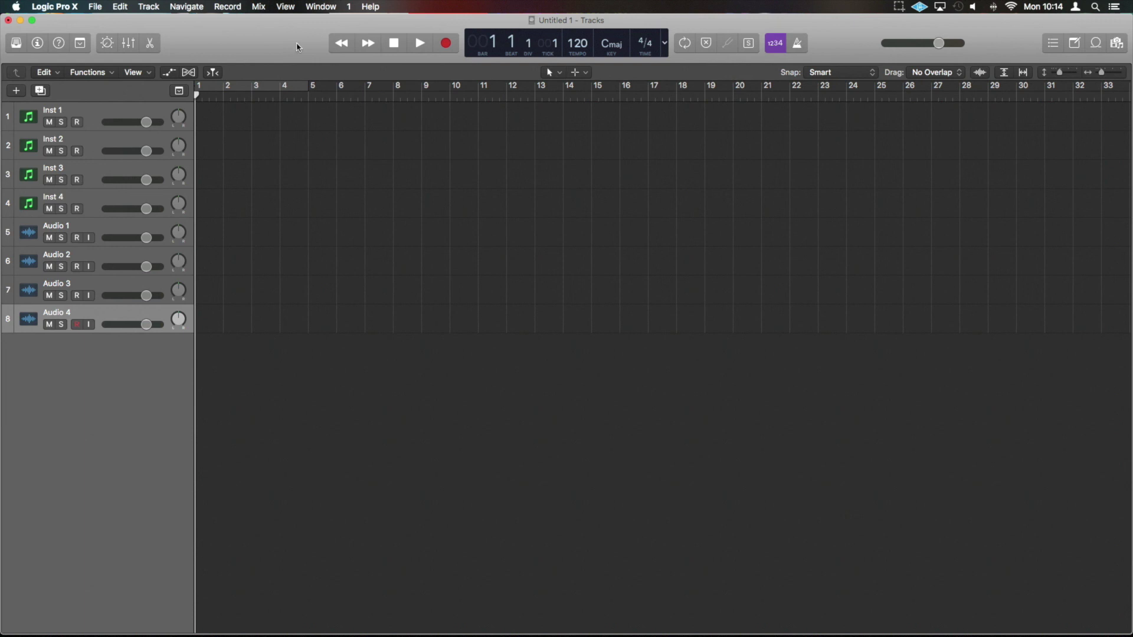
click(665, 45)
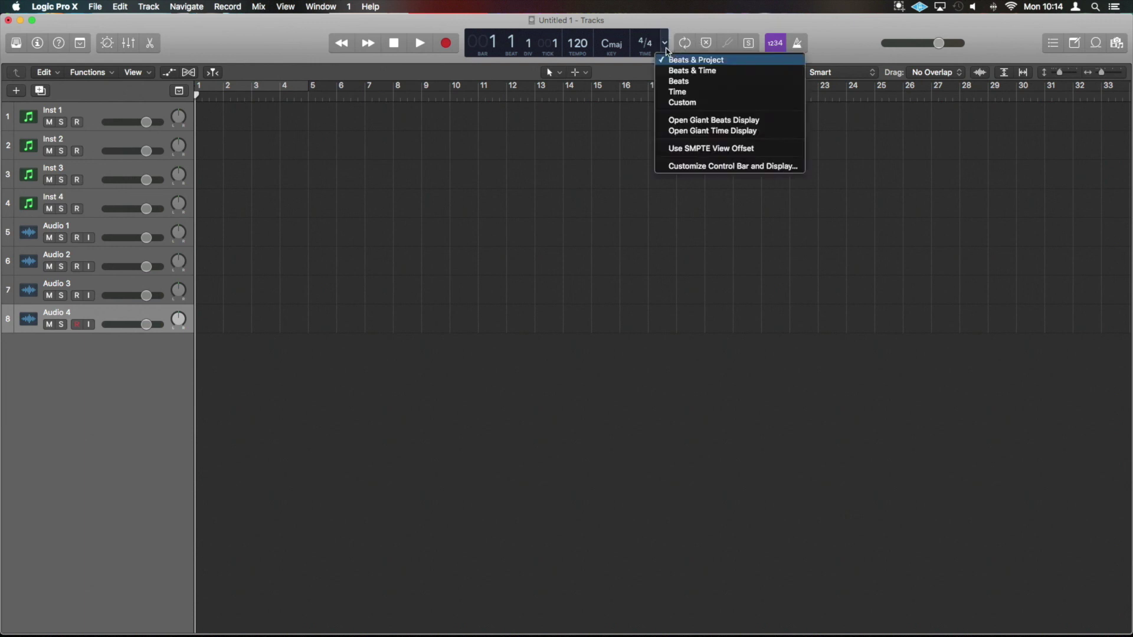
click(712, 70)
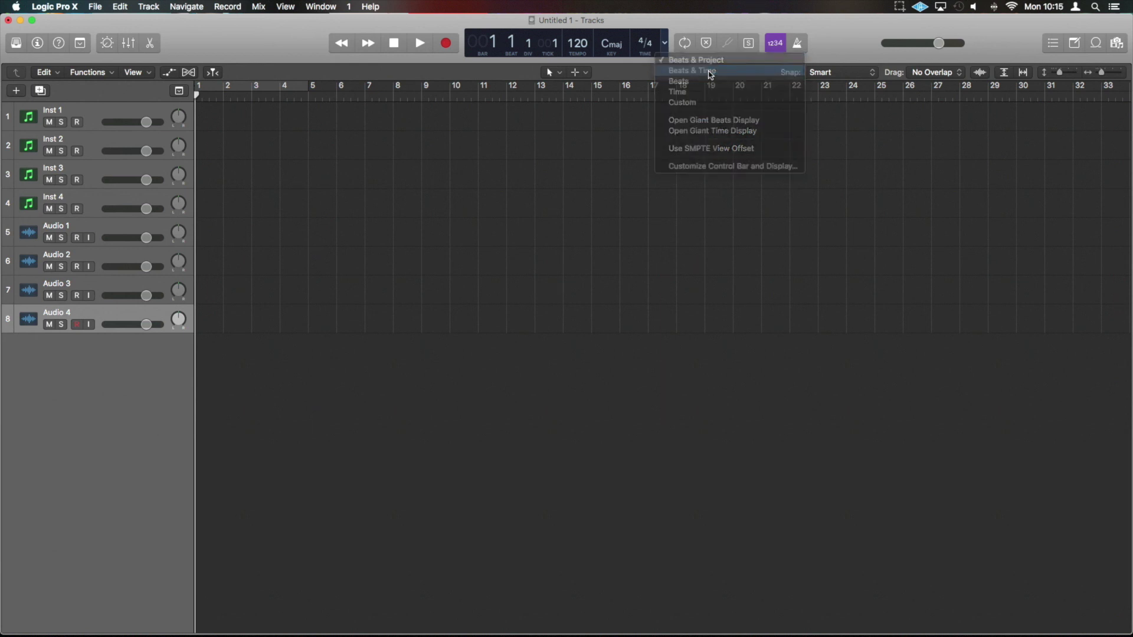
click(666, 48)
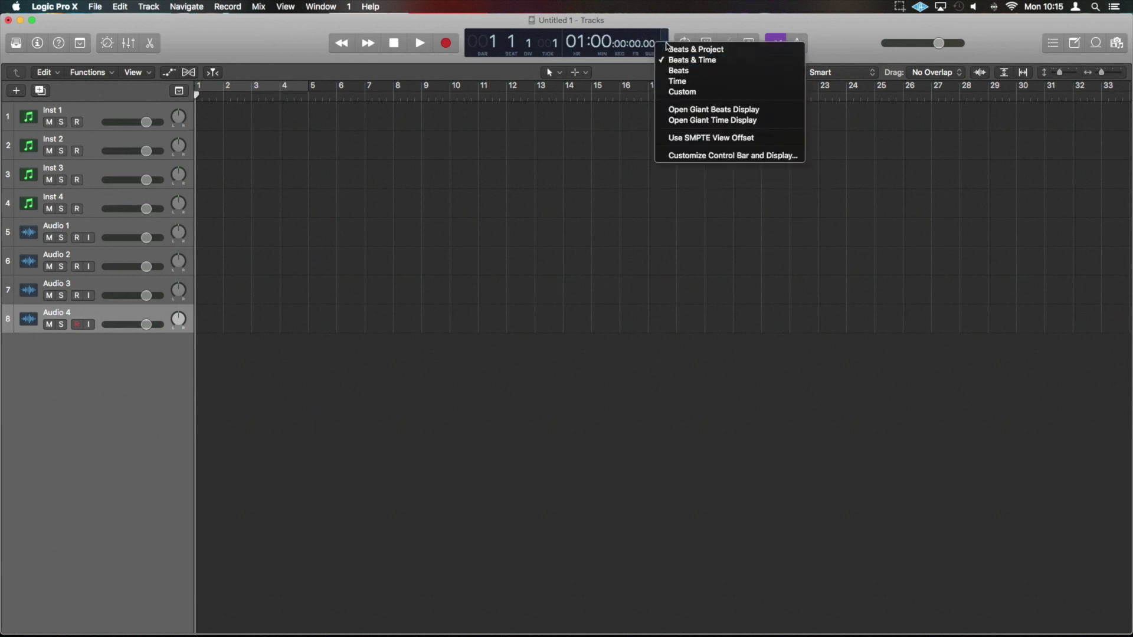
click(700, 92)
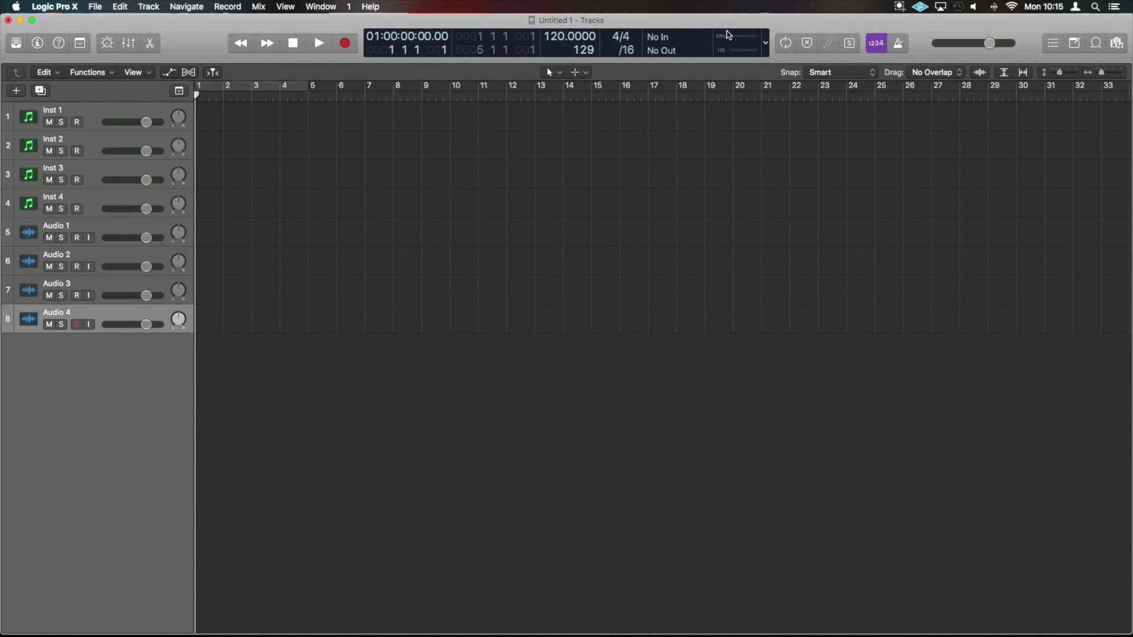
click(765, 42)
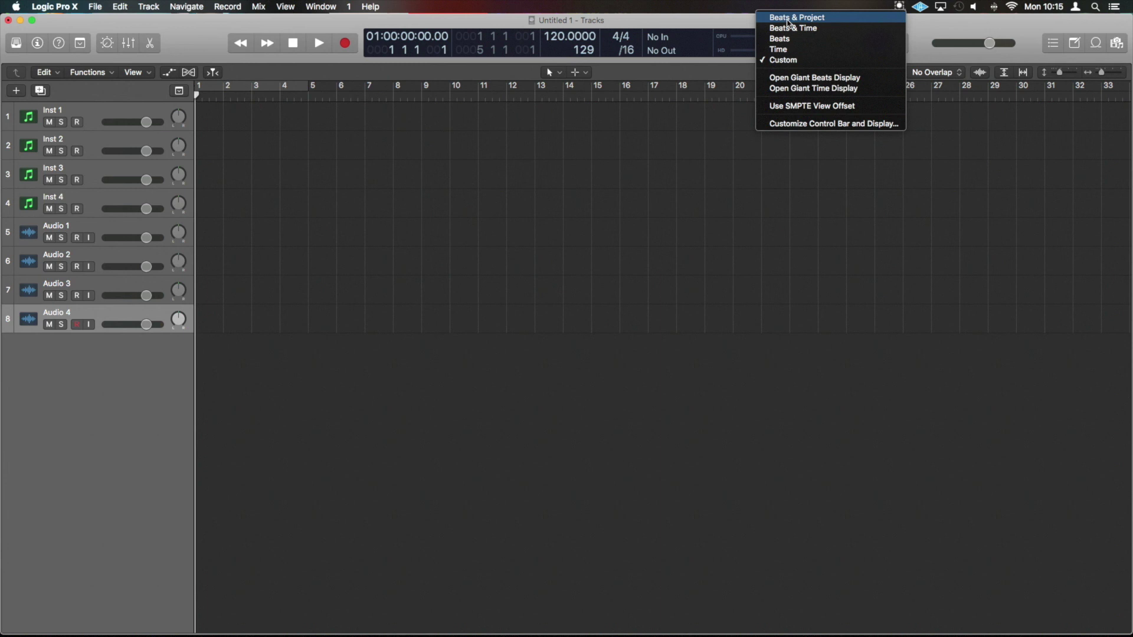
click(792, 124)
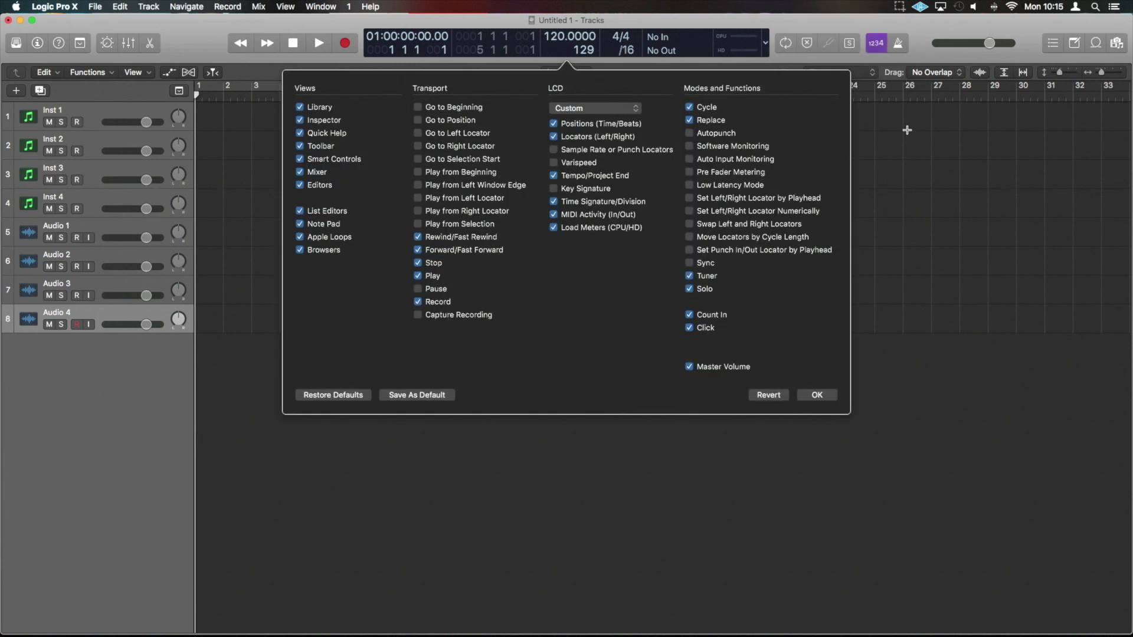
click(765, 42)
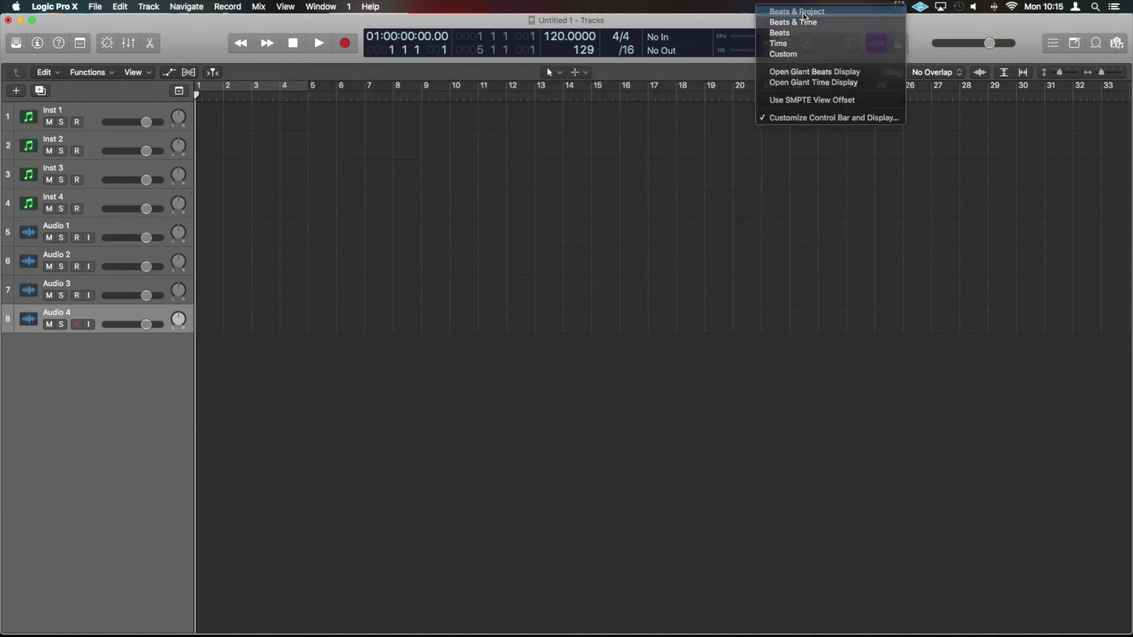
click(794, 10)
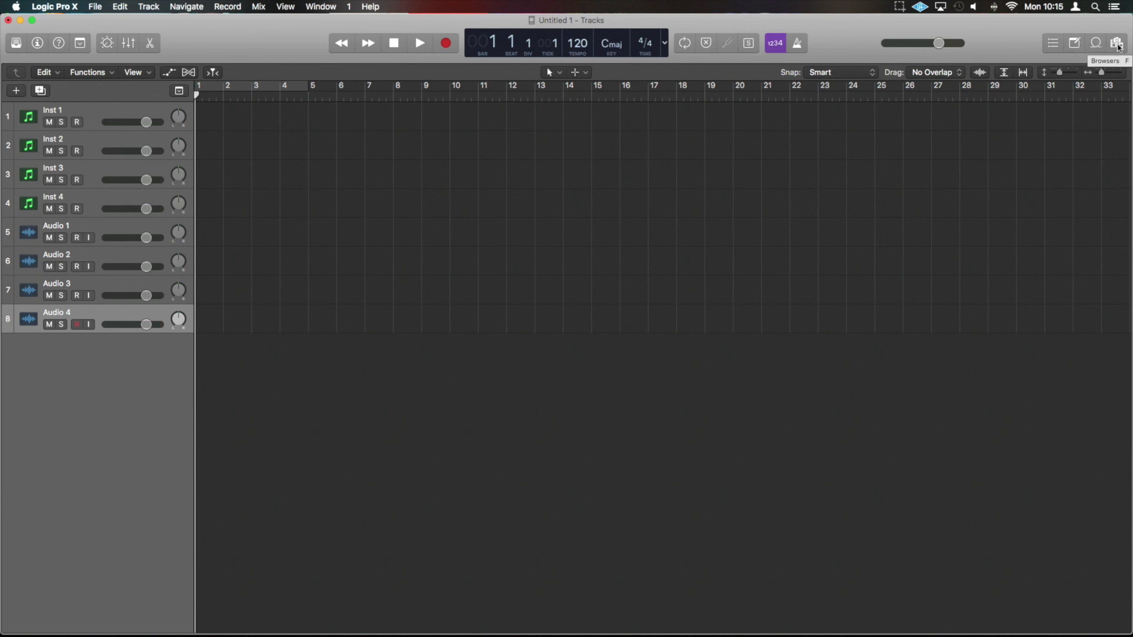
click(1055, 42)
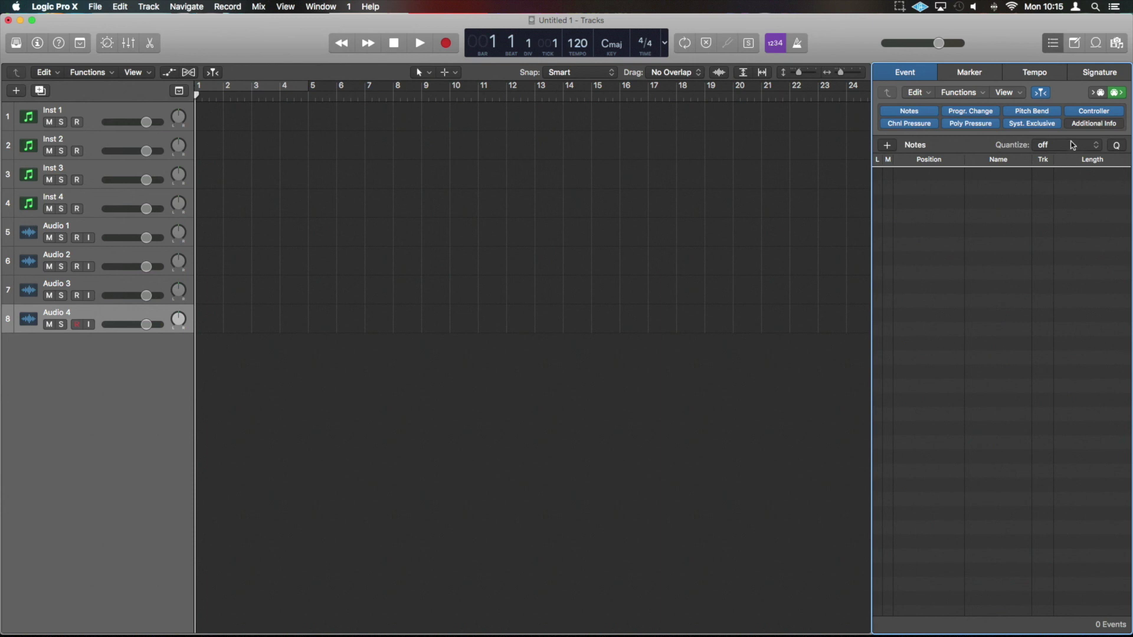
click(1078, 47)
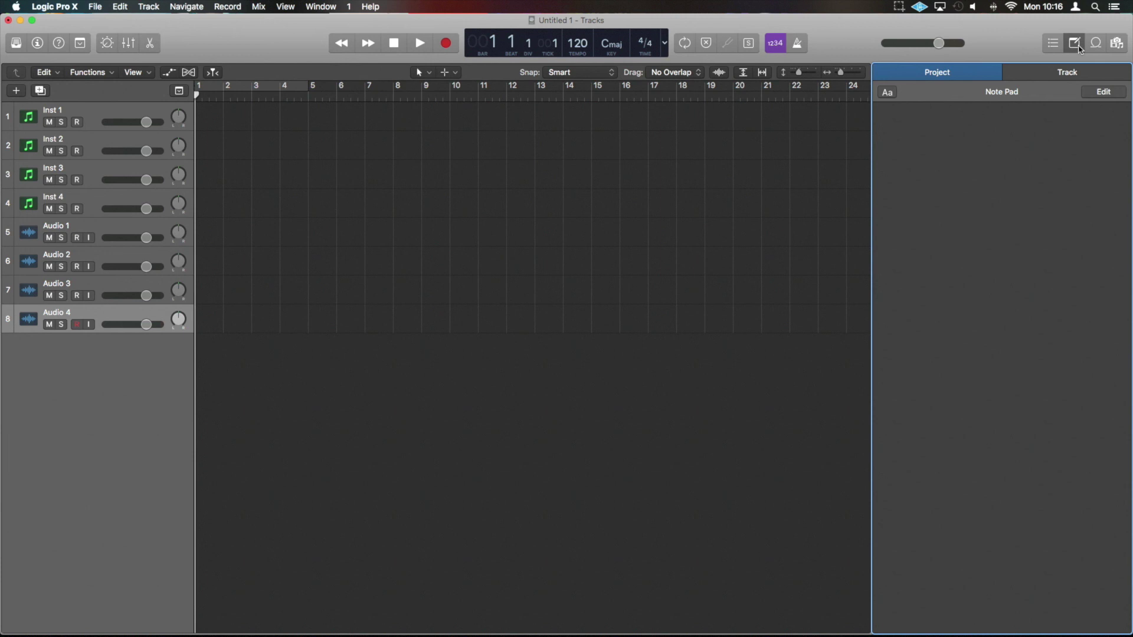
click(1095, 43)
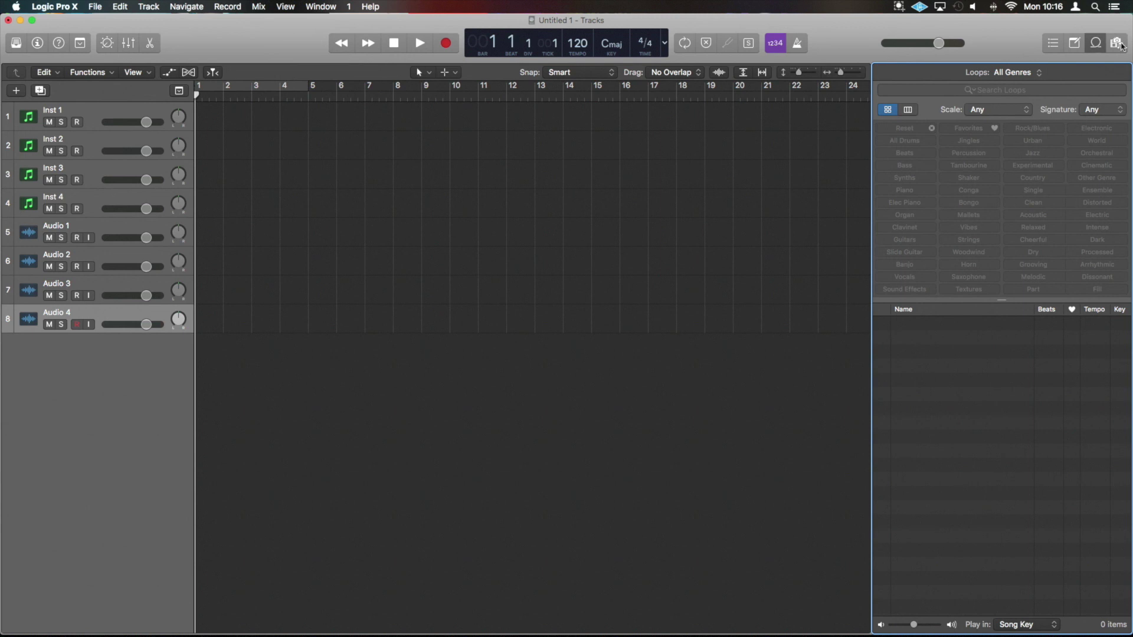
click(1120, 43)
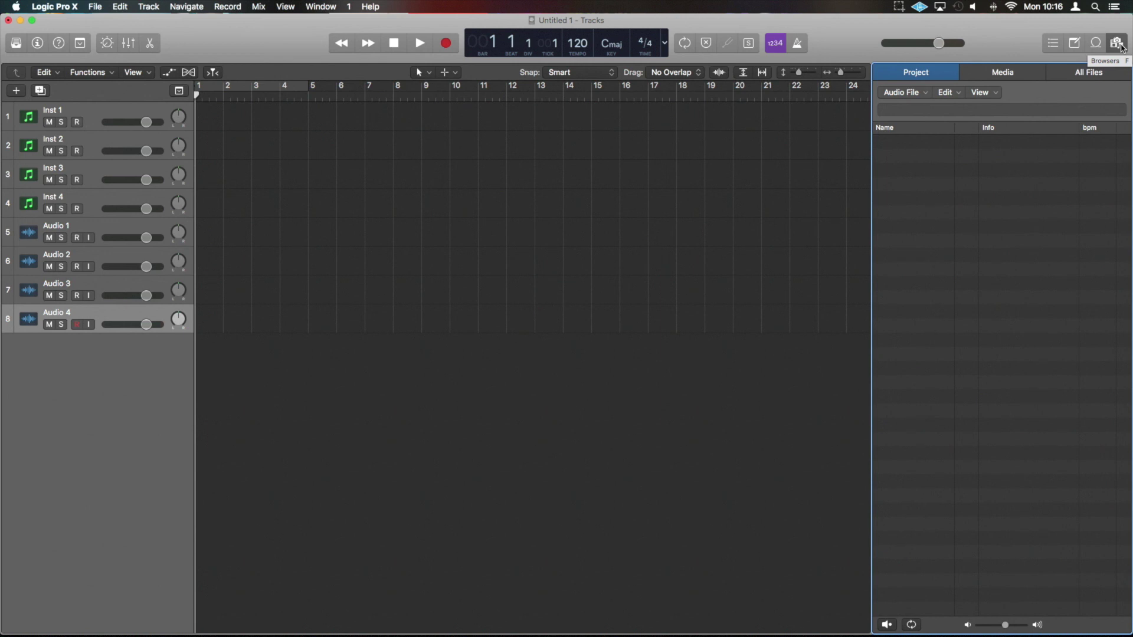
click(1084, 73)
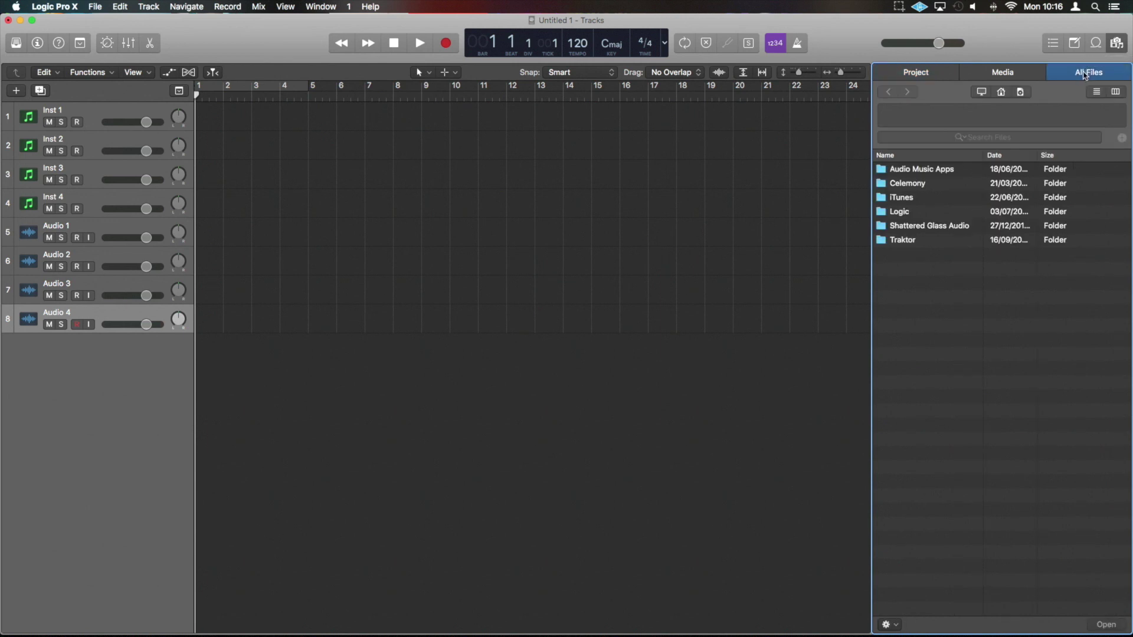
click(981, 92)
double_click(896, 186)
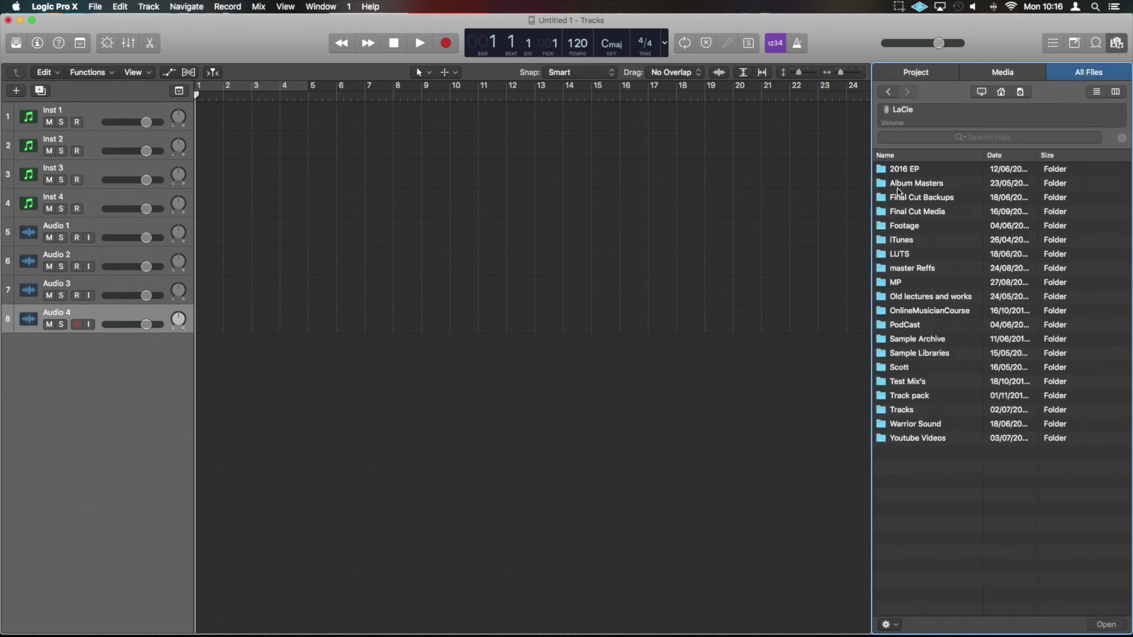
double_click(920, 341)
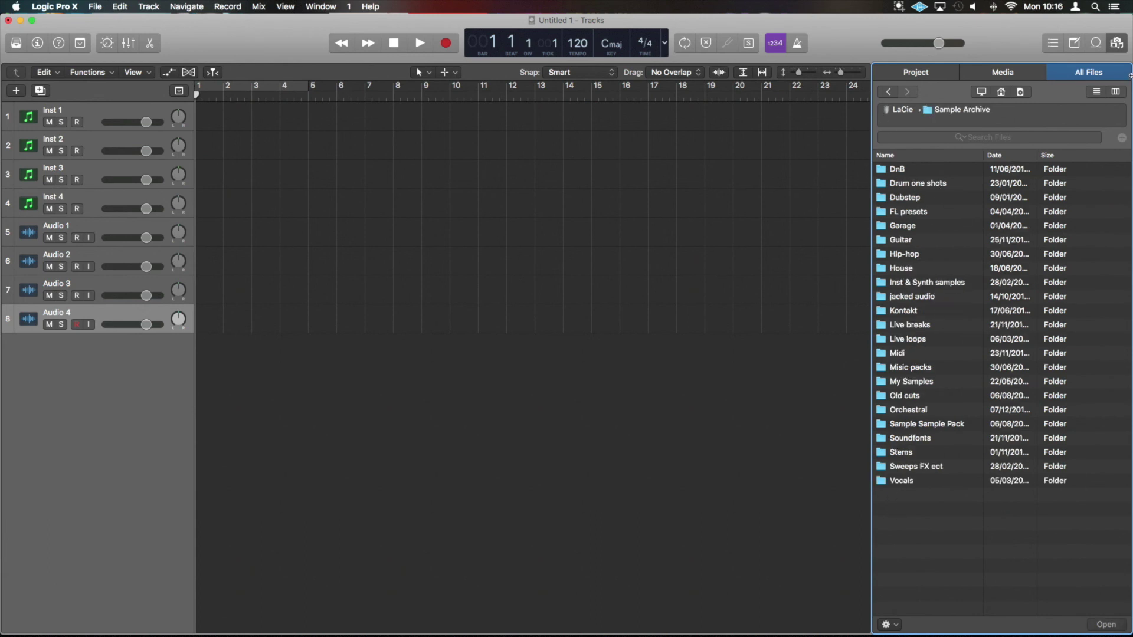
click(1117, 43)
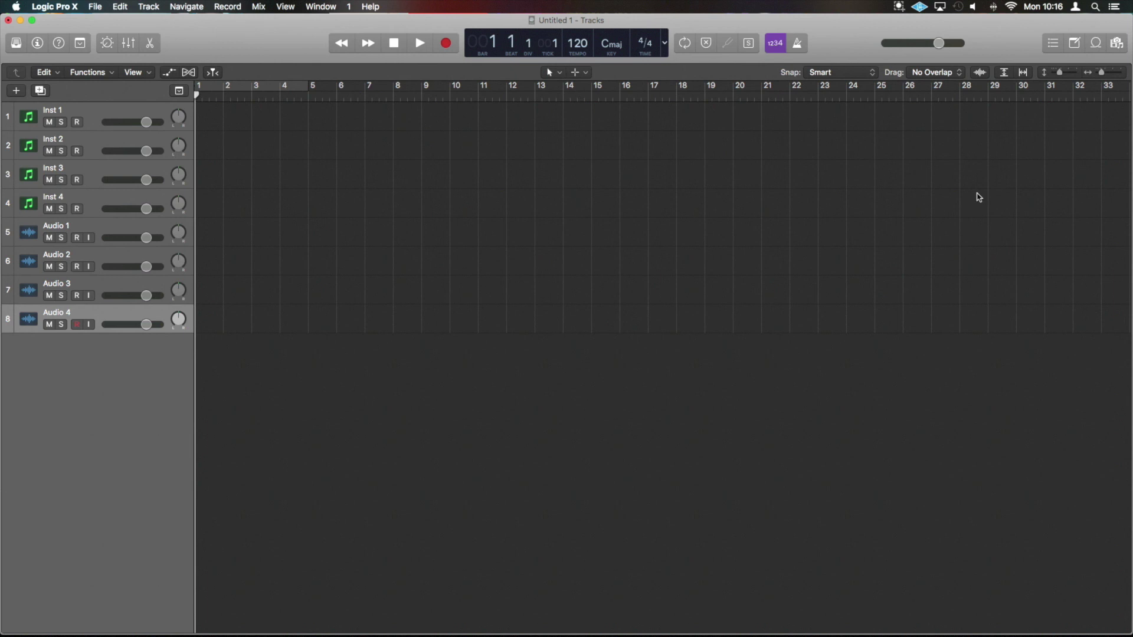